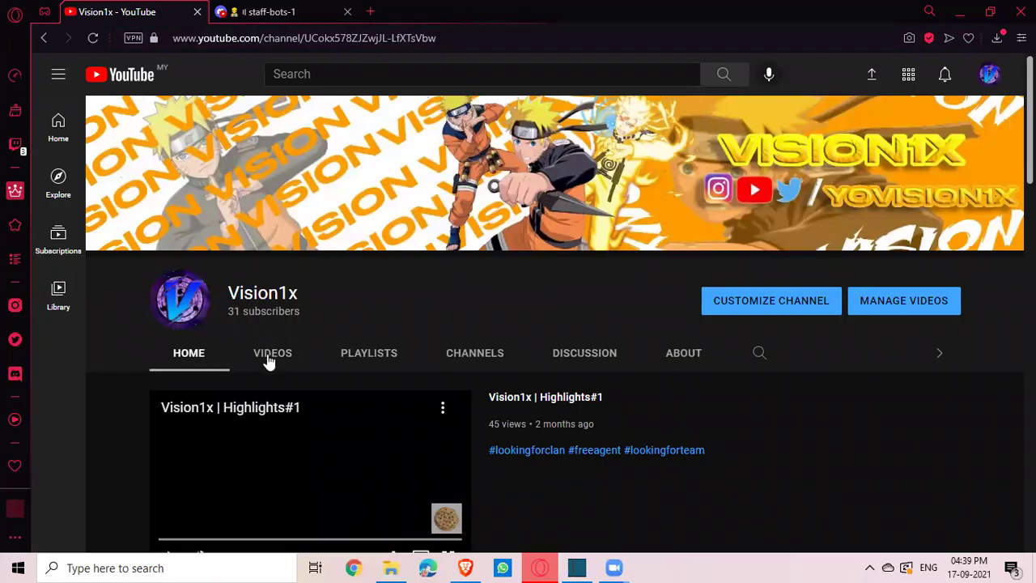
Step: Switch to Discord's direct messages and bring the Aspect Bot conversation's Volter Invite Page embed into view
scroll(243, 332, down, 4)
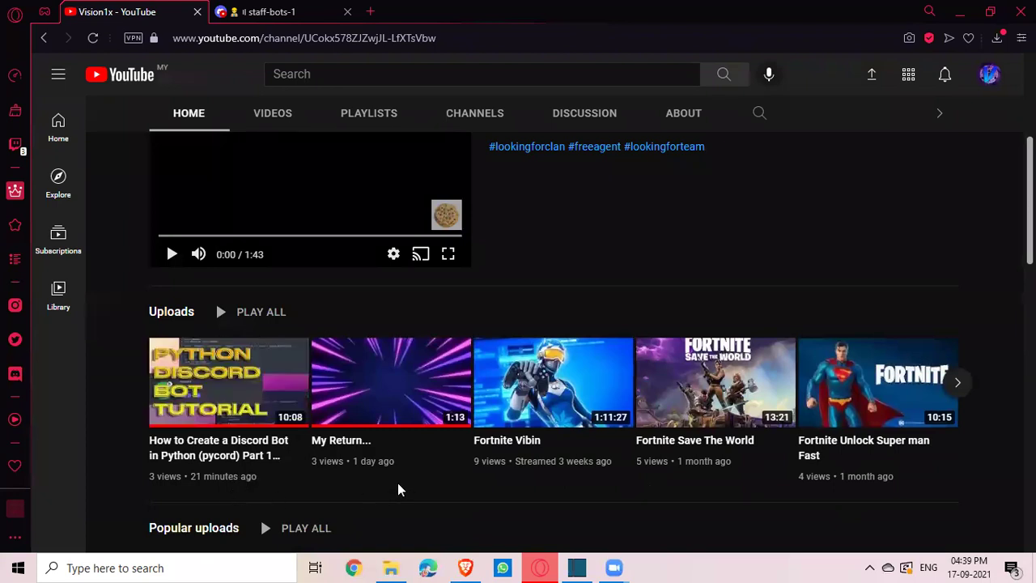
scroll(386, 470, down, 2)
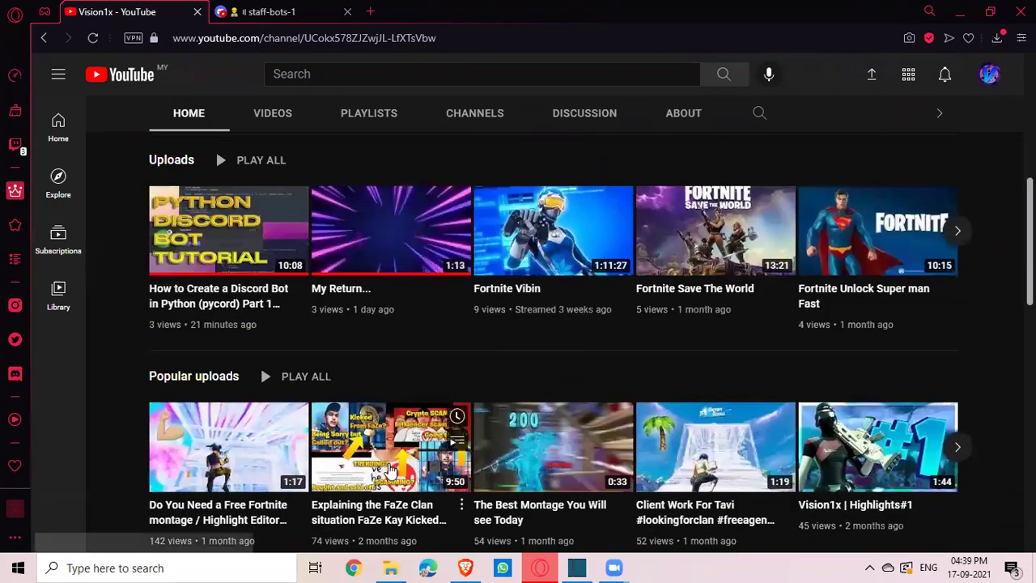
scroll(324, 462, up, 5)
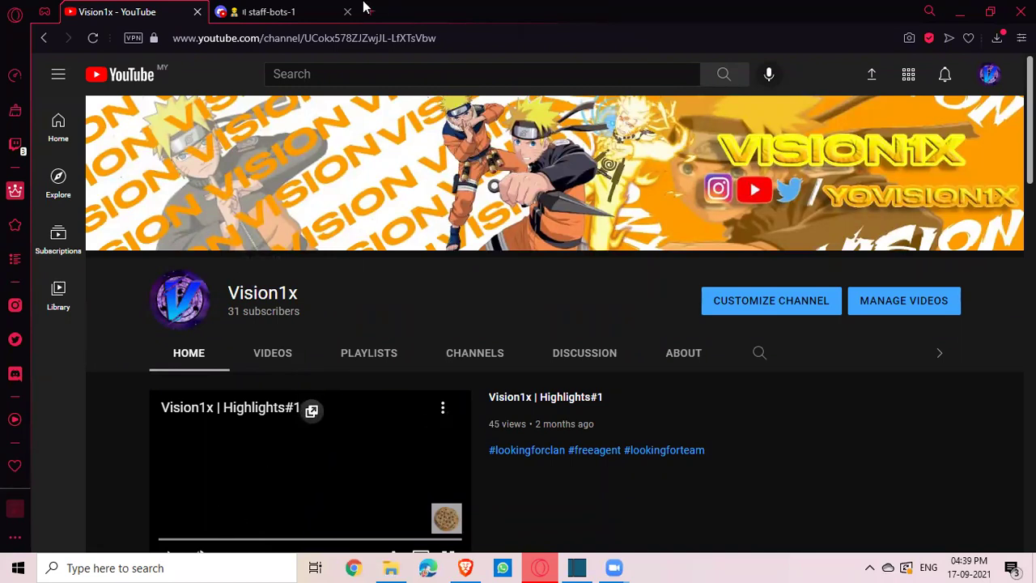
click(269, 11)
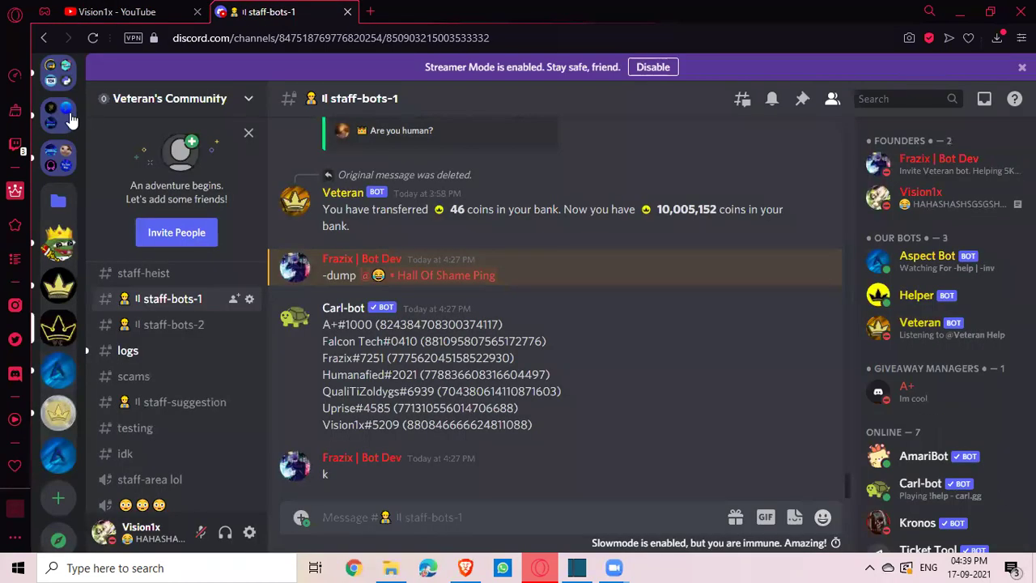
scroll(70, 119, up, 5)
click(72, 80)
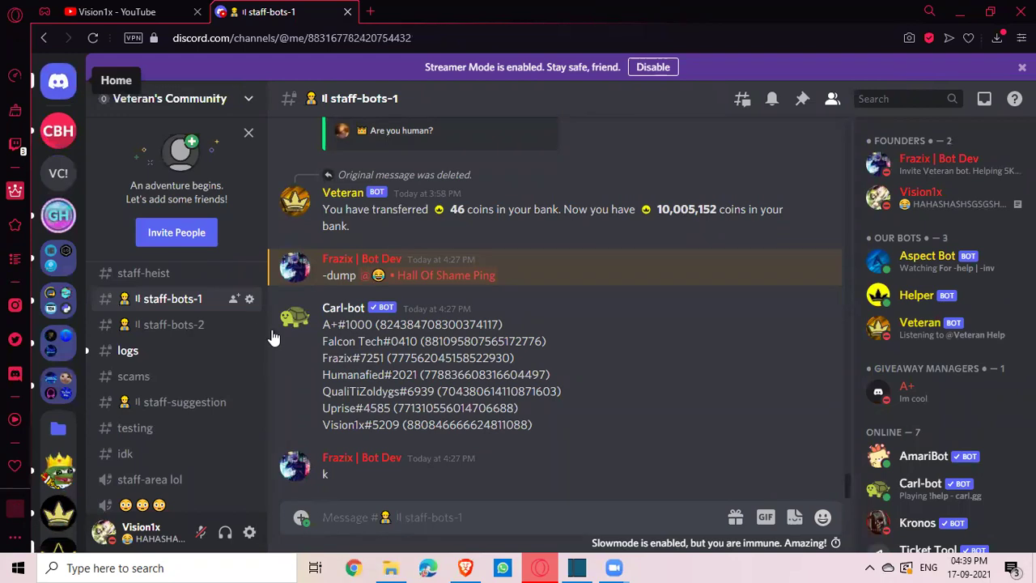
scroll(504, 401, down, 5)
scroll(504, 407, up, 10)
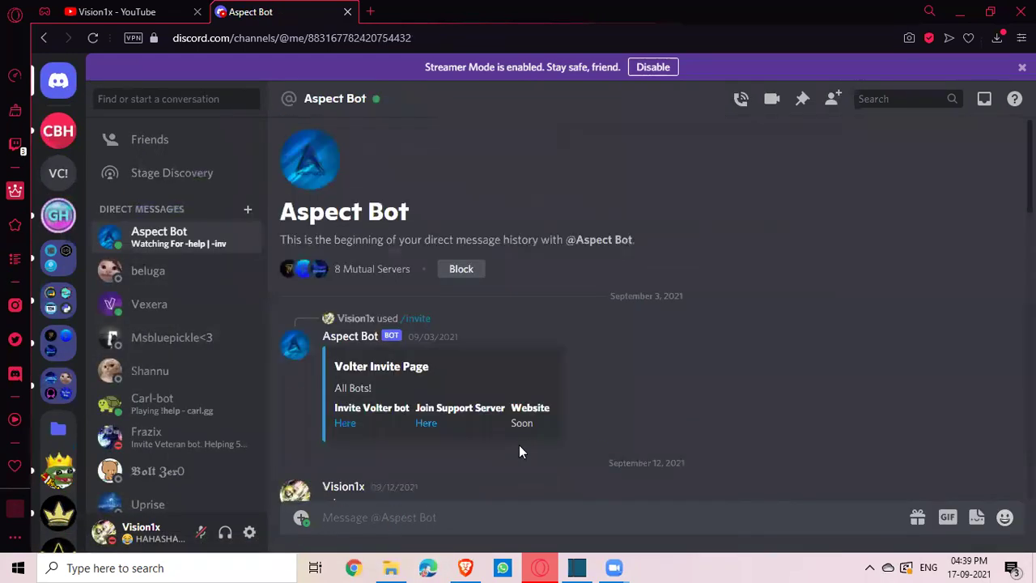
click(58, 428)
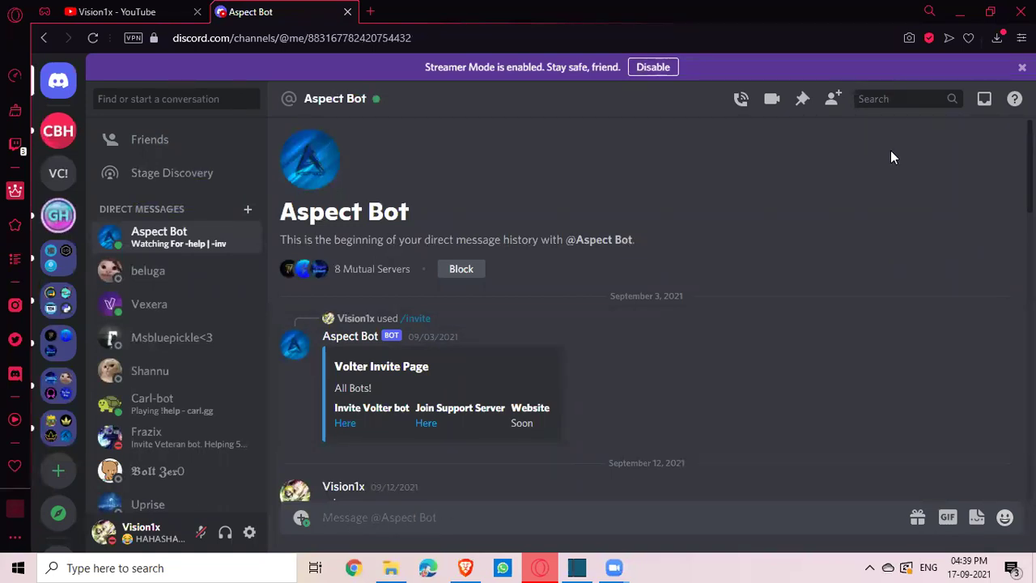
click(910, 38)
drag(271, 292, 746, 452)
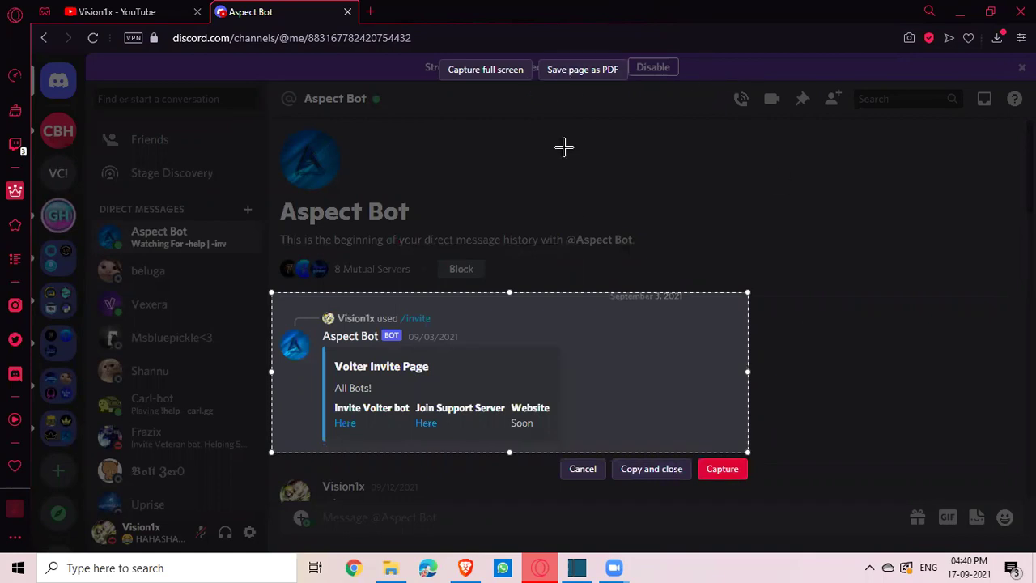
click(709, 471)
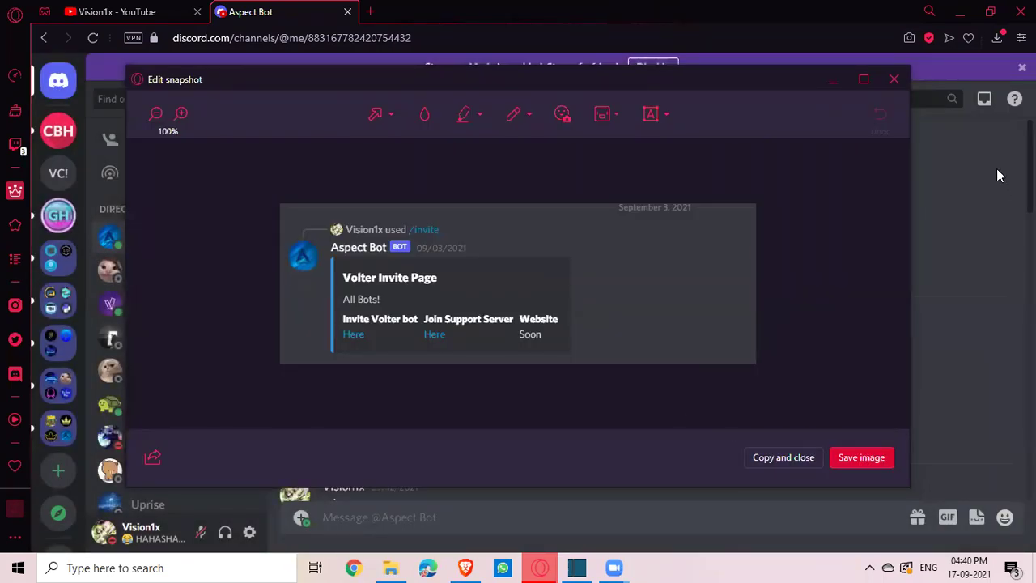
click(894, 79)
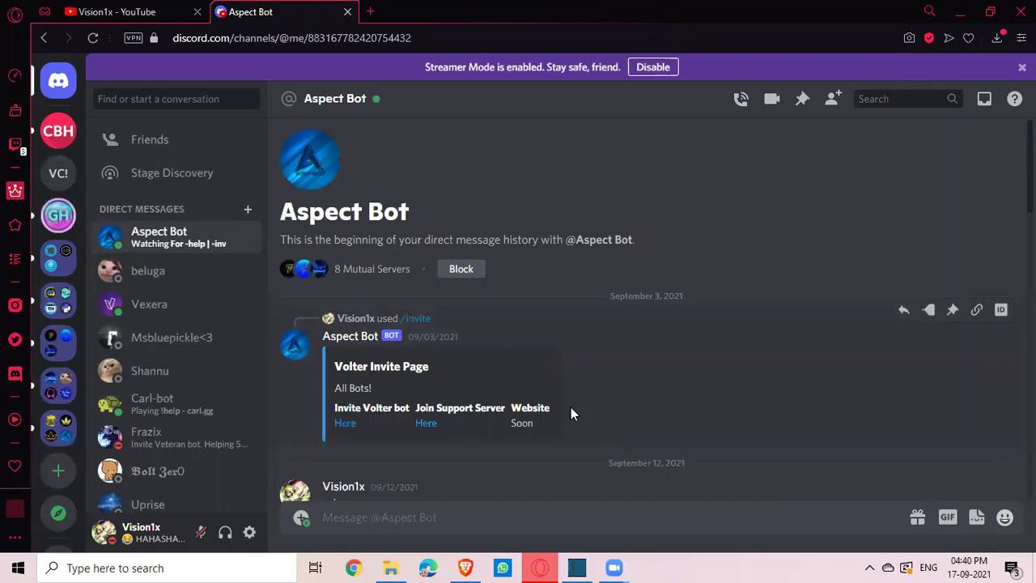
Step: Frame the Volter Invite embed for a snapshot, then launch Snipping Tool via a 'sni' search and close it
key(ctrl+shift+5)
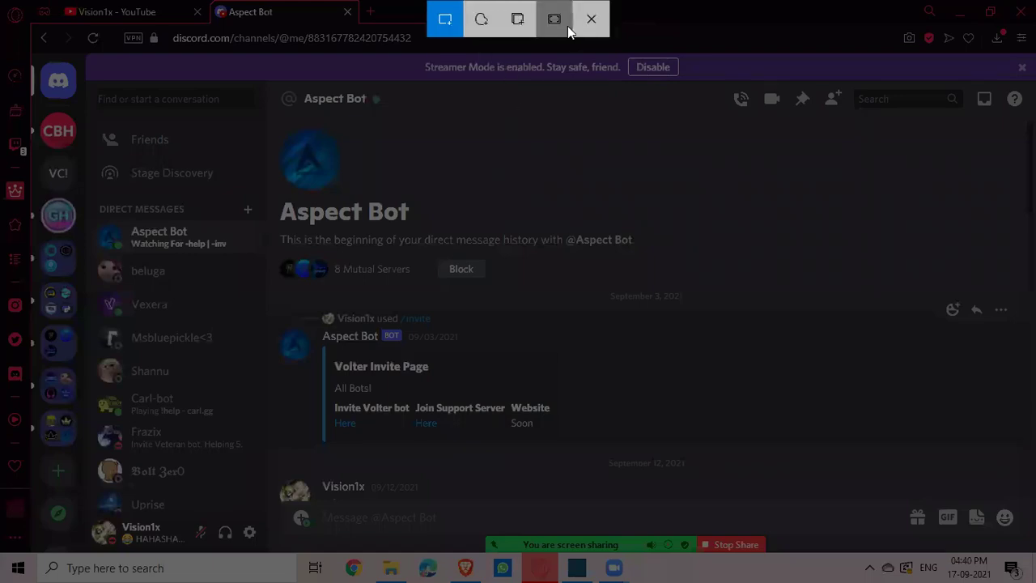
drag(264, 307, 649, 449)
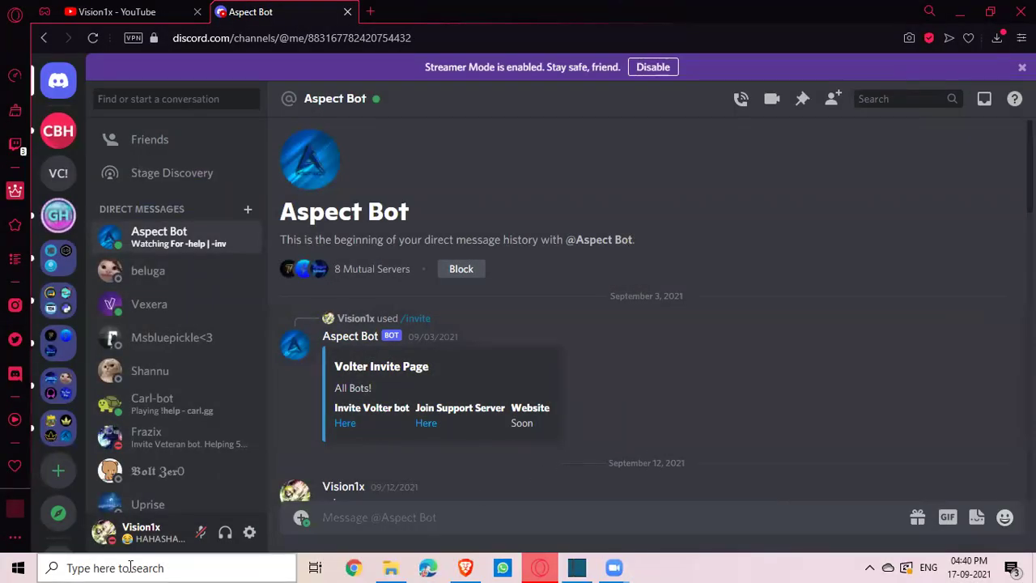
click(148, 566)
text(sni)
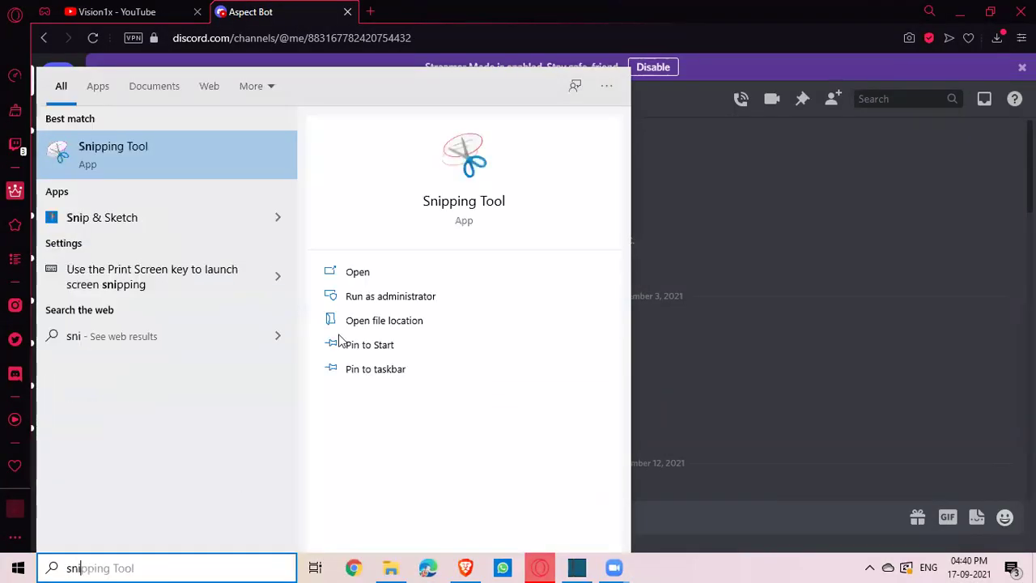
click(369, 270)
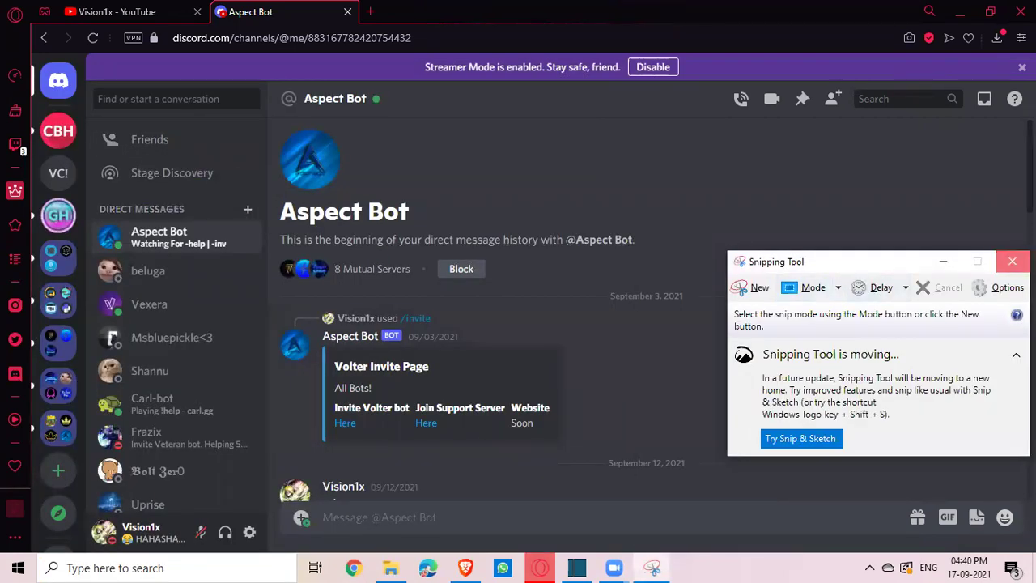
click(1012, 260)
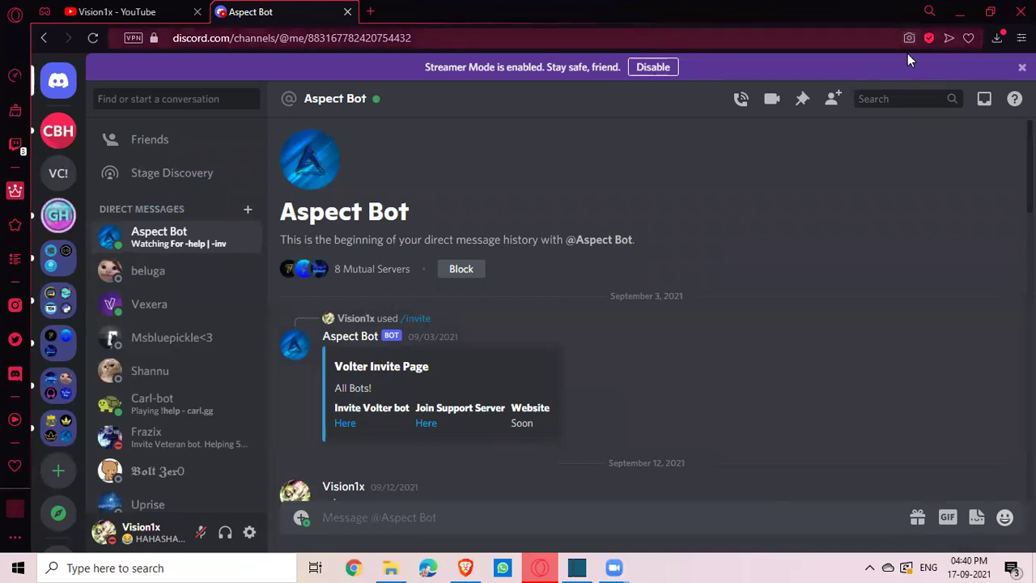
scroll(553, 360, down, 5)
scroll(549, 333, up, 5)
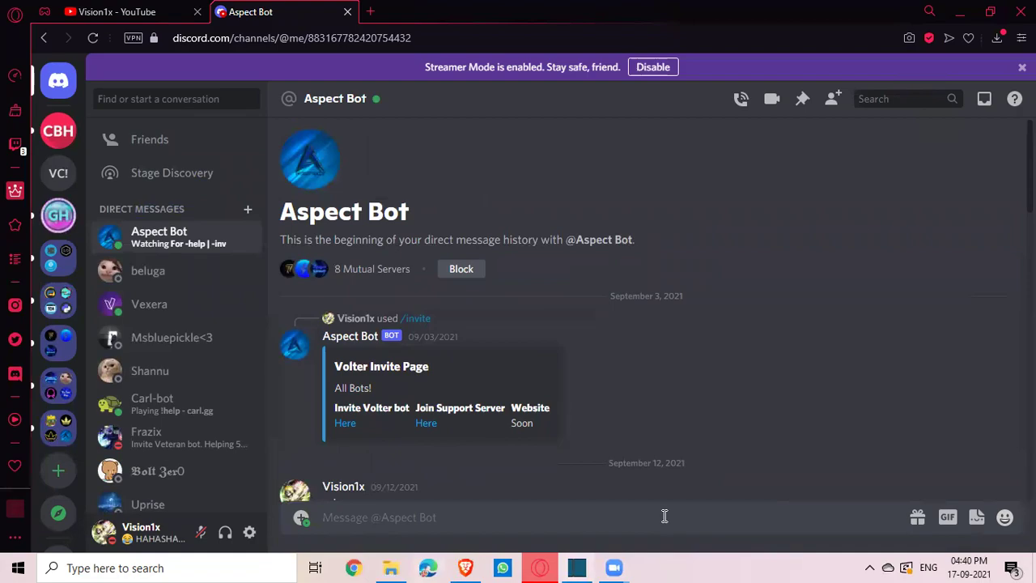
Step: Copy a framed snapshot of the Volter Invite embed to the clipboard
key(alt+Tab)
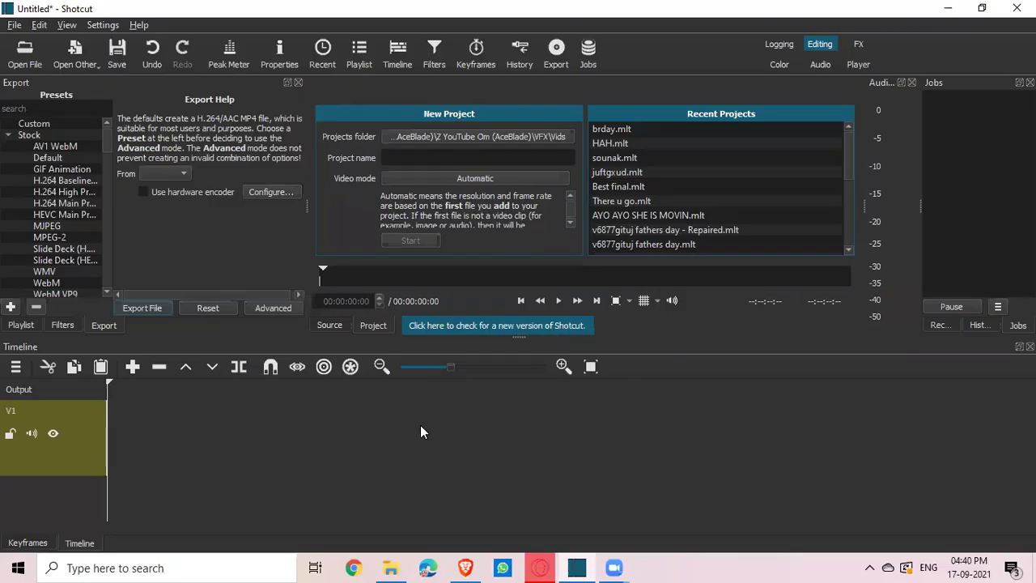
click(947, 8)
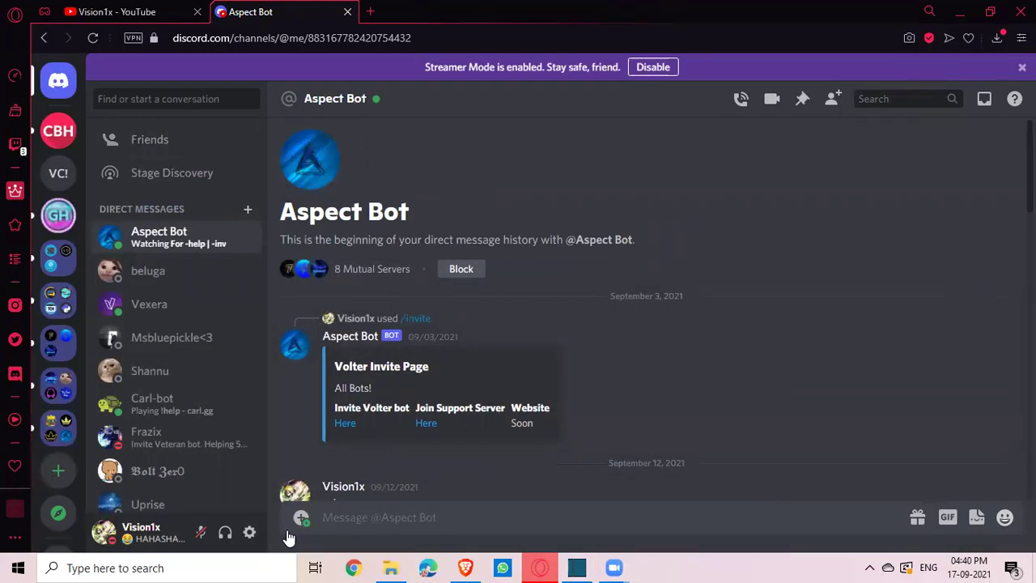
click(909, 38)
drag(257, 300, 751, 449)
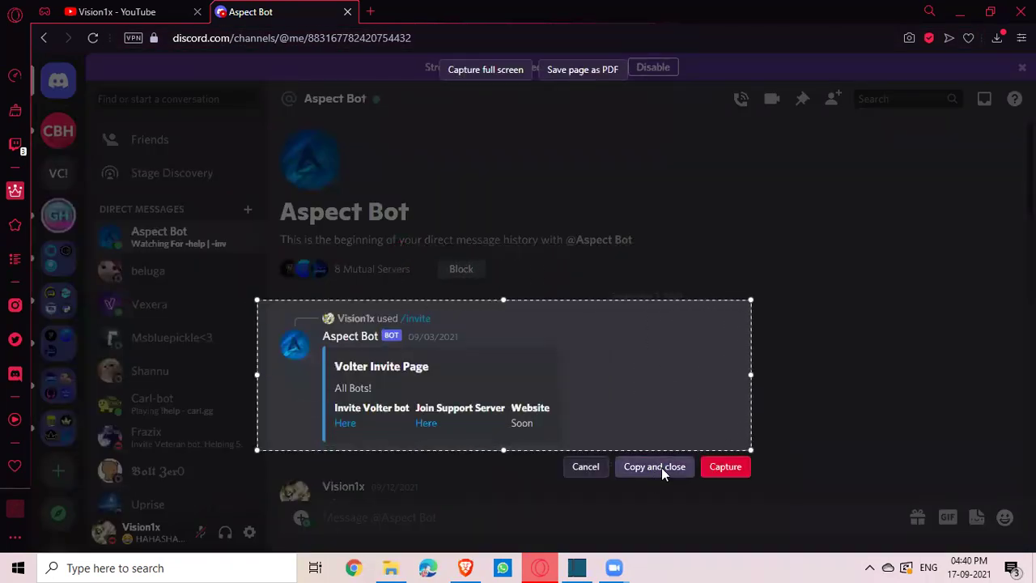
click(661, 467)
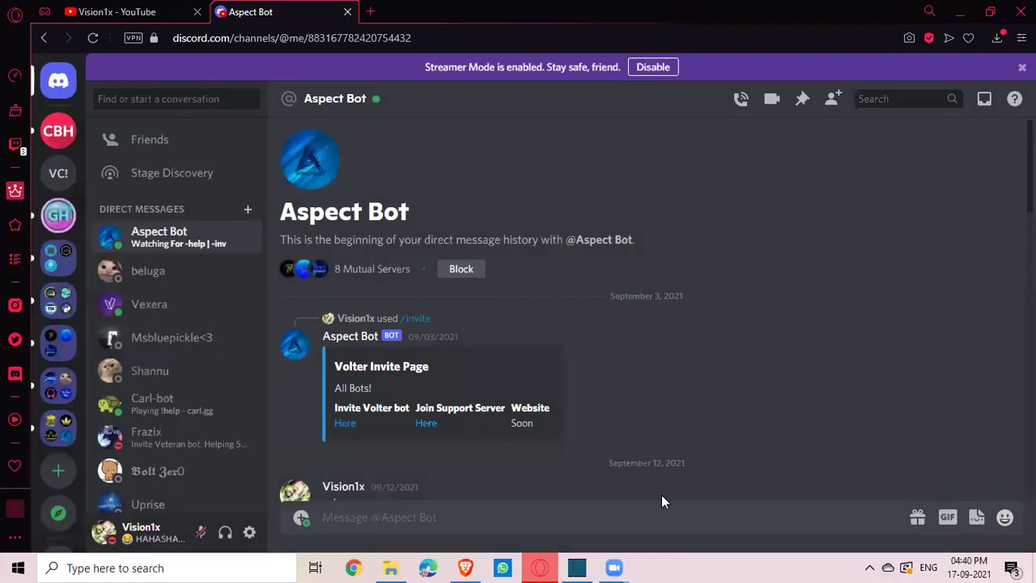
Step: Recapture the Volter Invite embed into the snapshot editor
click(583, 566)
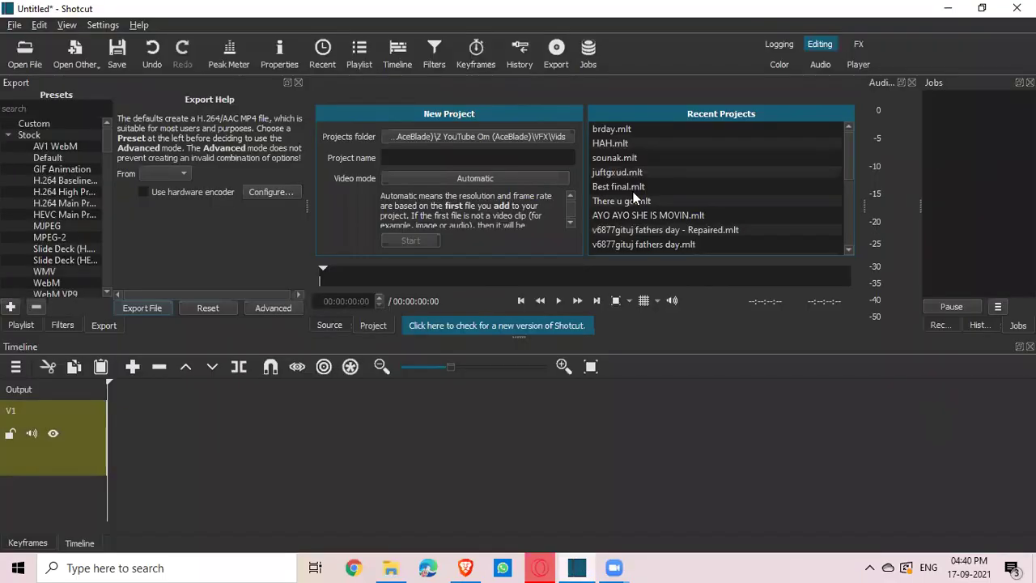
click(948, 8)
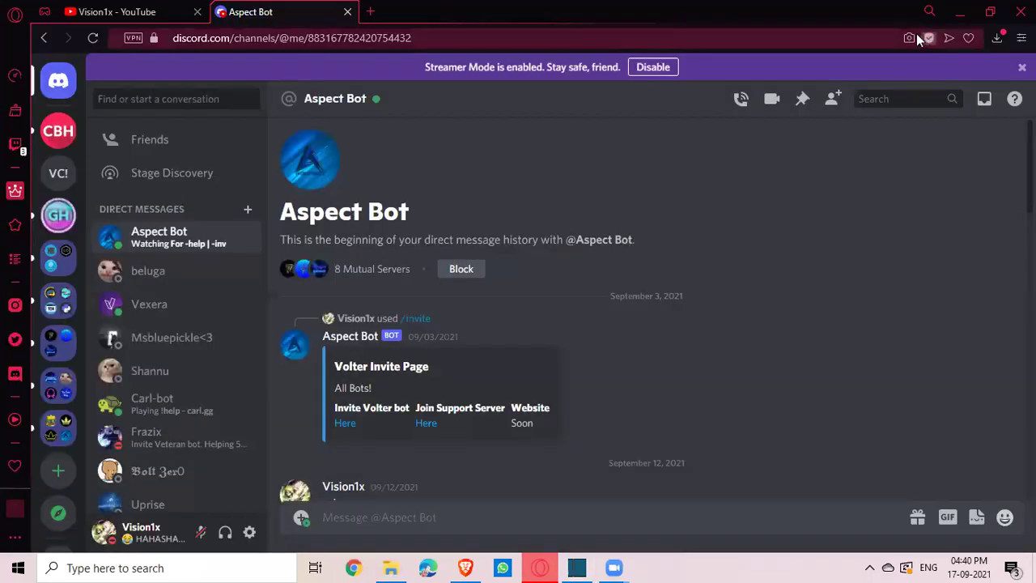
click(909, 38)
drag(268, 294, 648, 448)
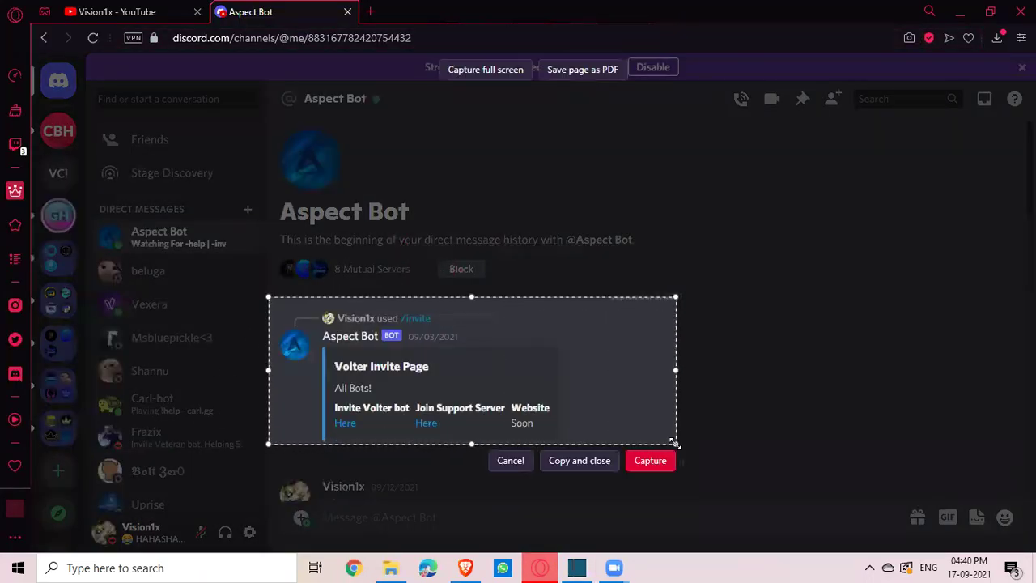
click(670, 462)
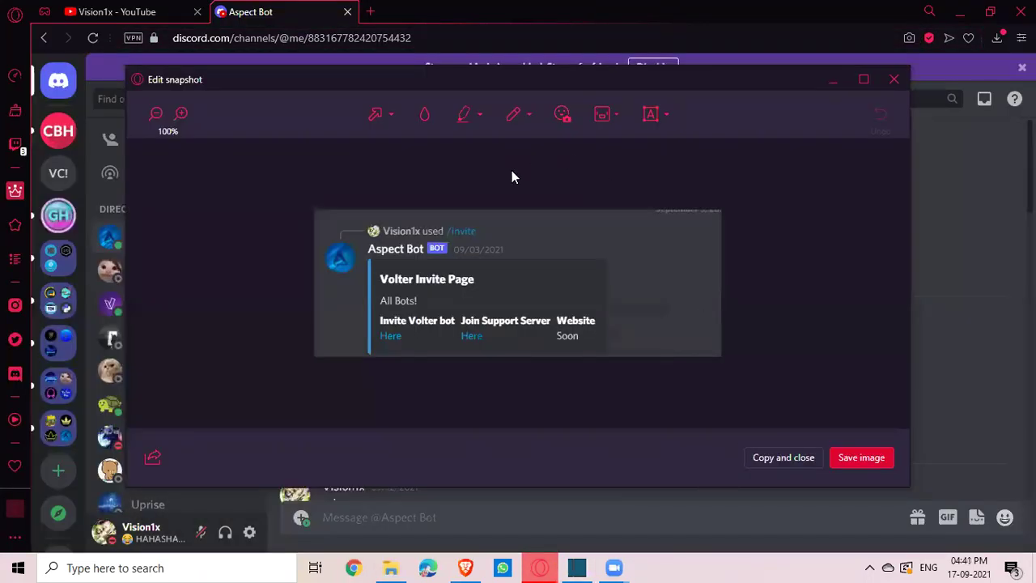
Step: Blur the date and the /invite text in the snapshot, then copy it and close the editor
click(422, 114)
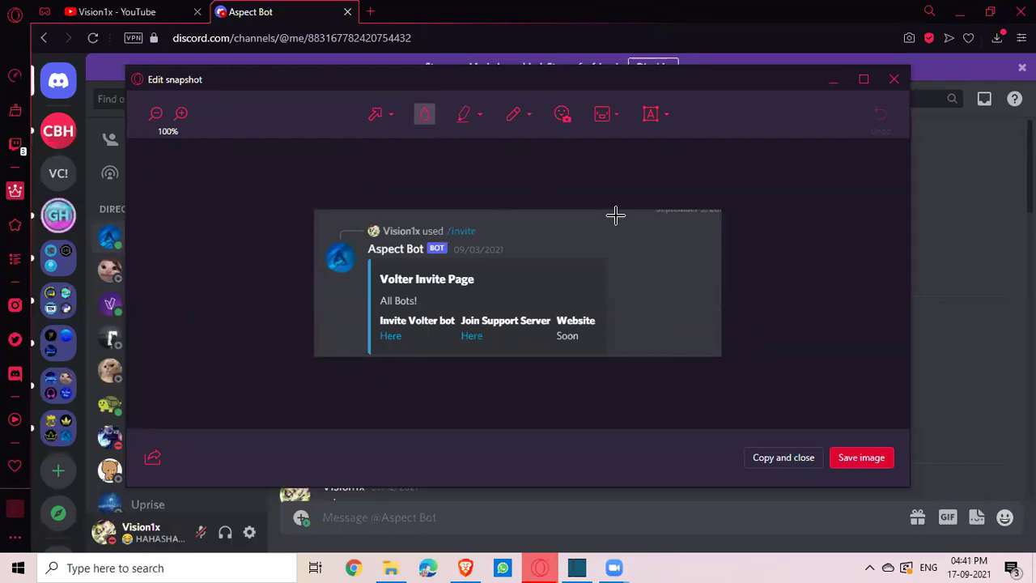
drag(611, 210, 728, 356)
drag(494, 242, 445, 220)
click(894, 79)
Step: Capture a new snapshot of the bot message, extending the crop down to fit the embed
click(908, 37)
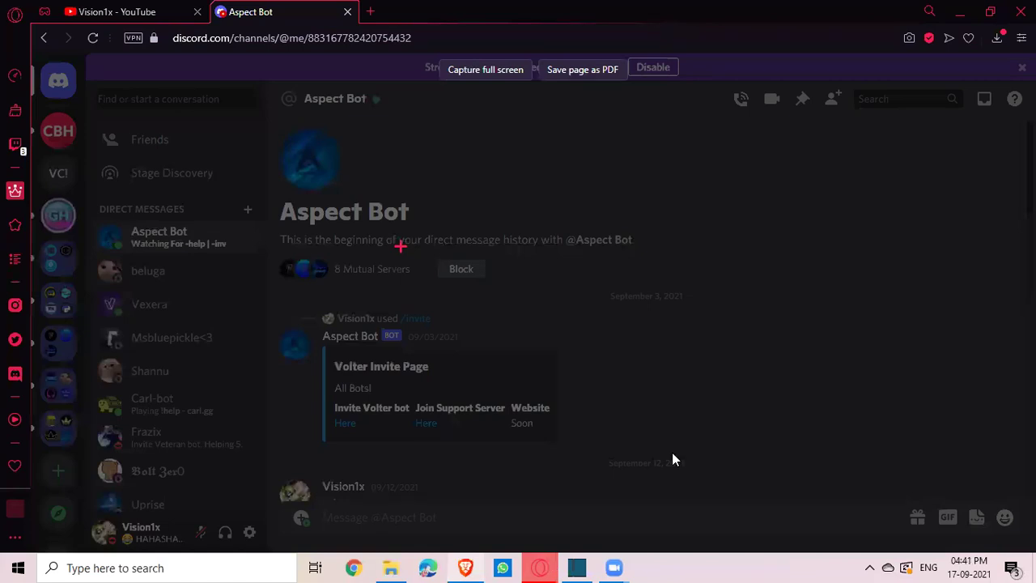
drag(263, 310, 625, 438)
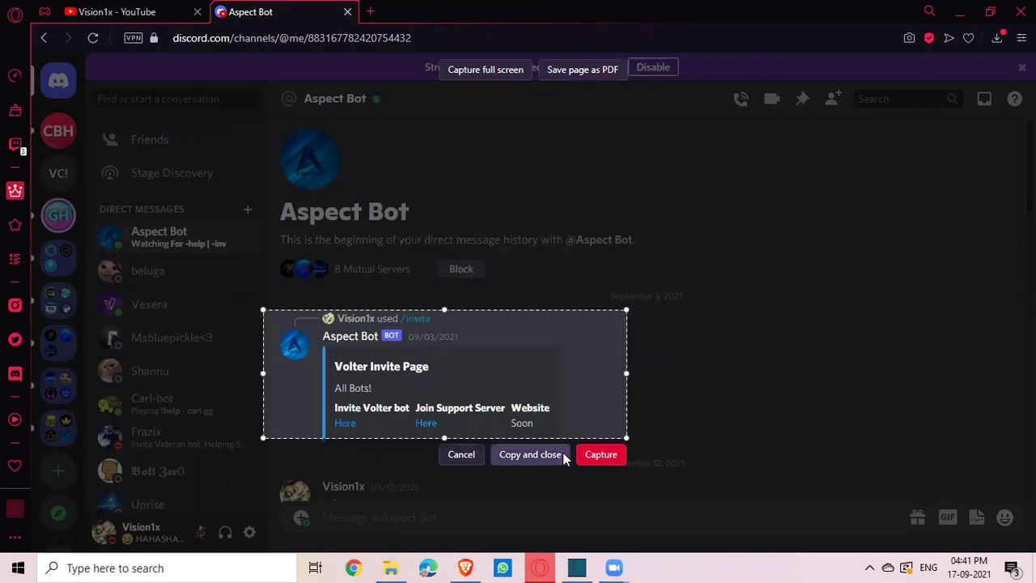
drag(444, 438, 444, 449)
click(599, 464)
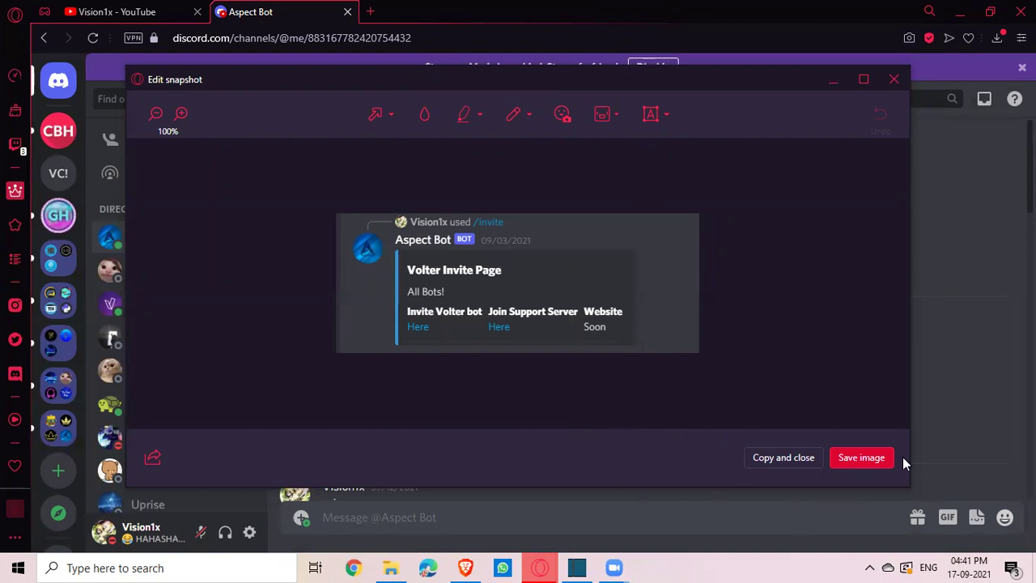
Step: Save the snapshot as Opera Snapshot_2021-09-17_164120_discord.com PNG in Downloads and switch to File Explorer
click(879, 461)
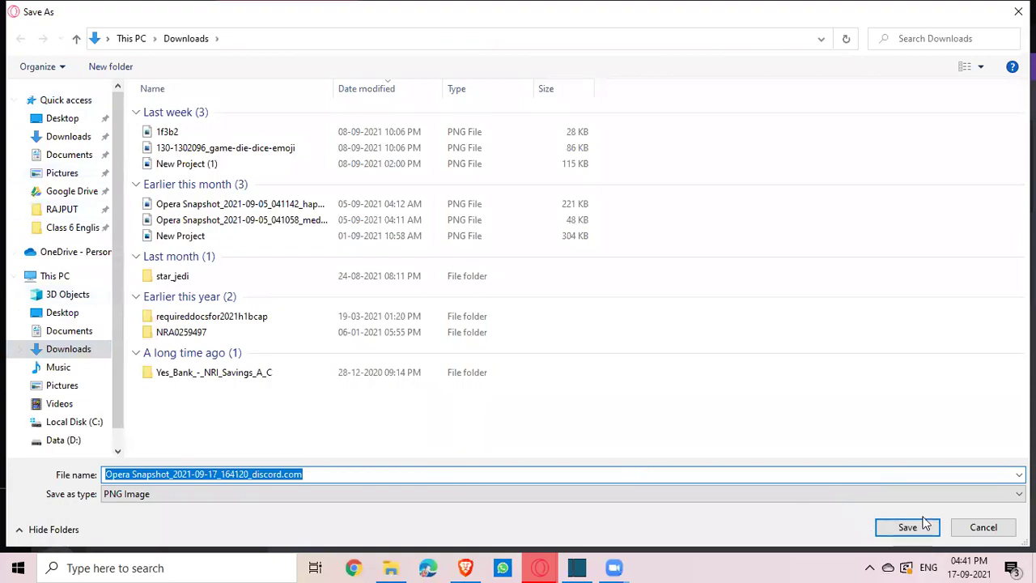
click(917, 527)
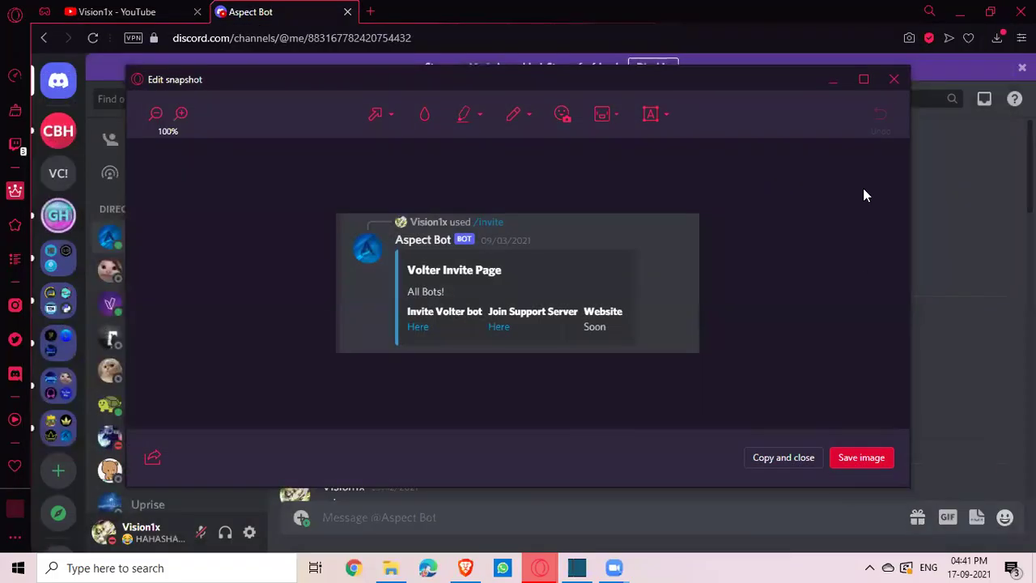
click(893, 79)
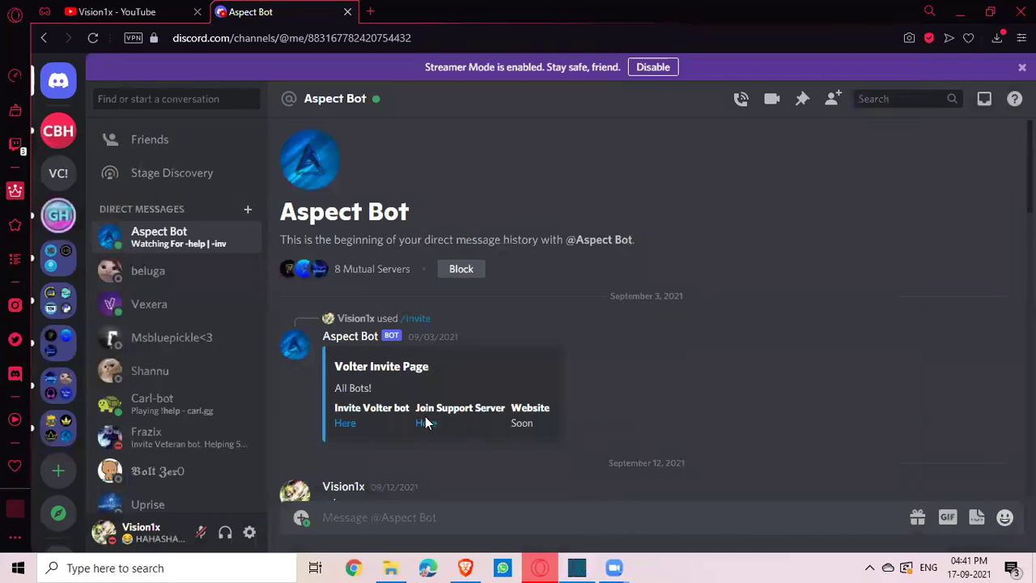
click(579, 567)
Step: Drag the Opera Snapshot PNG from Downloads onto V1 and move the clip to the timeline start
click(78, 409)
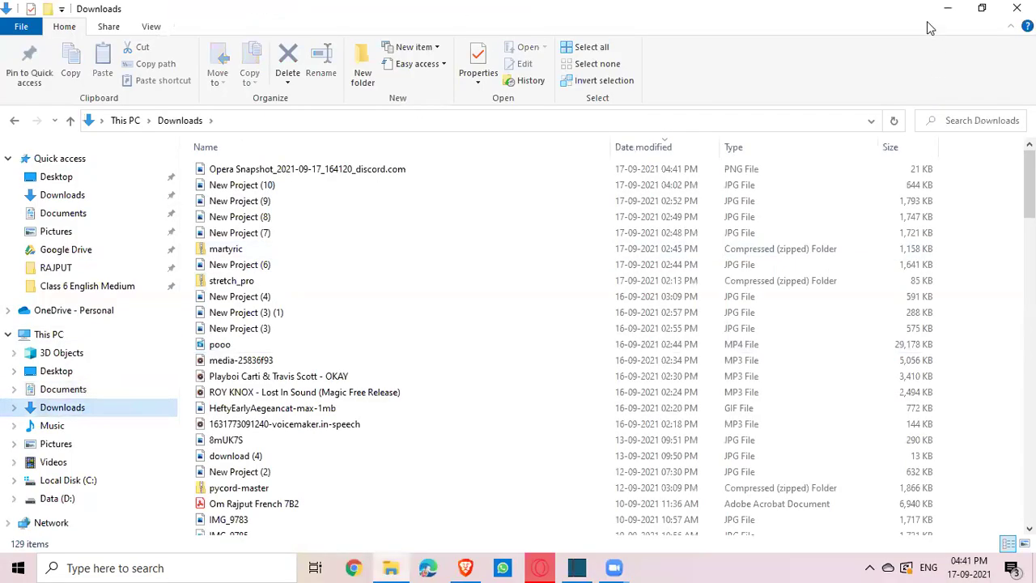
click(993, 8)
click(714, 224)
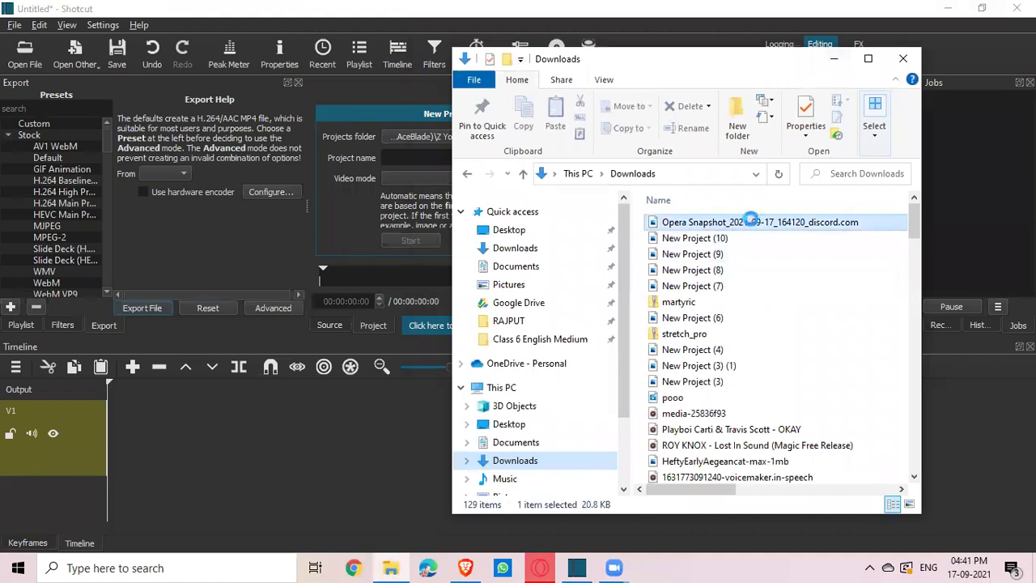
drag(792, 226, 135, 454)
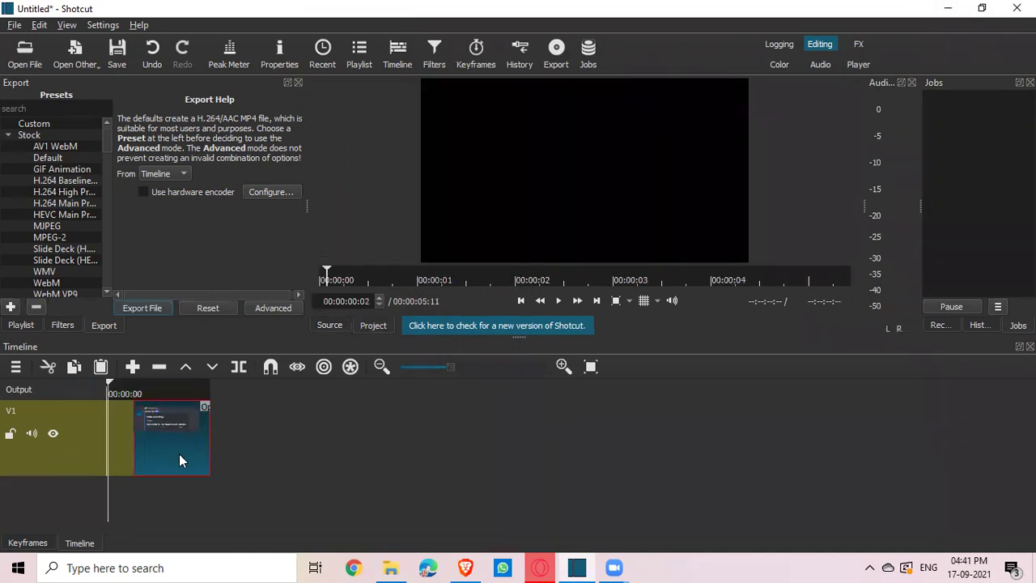
drag(172, 451, 100, 436)
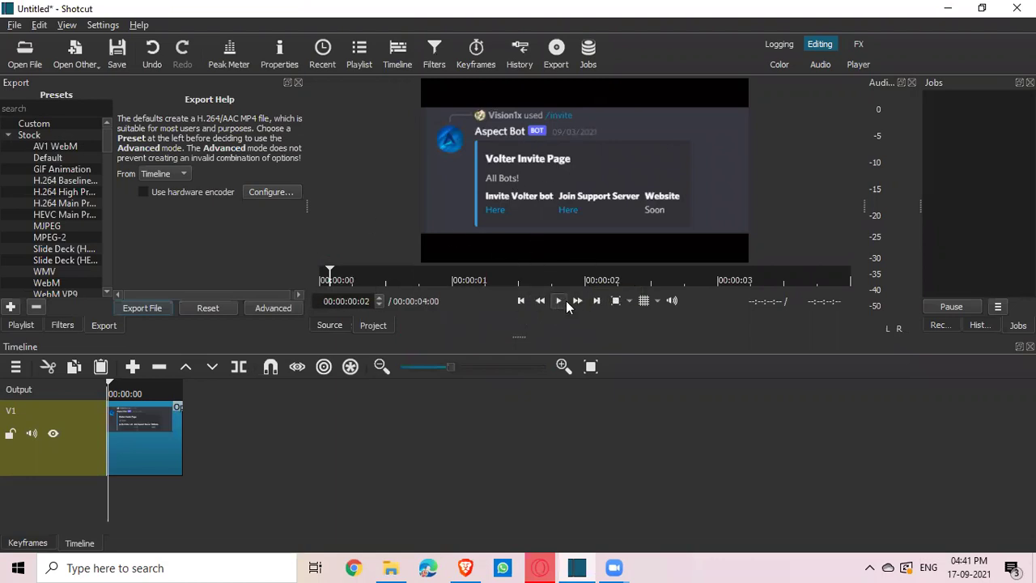
Step: Play and pause the preview, then return the playhead to the beginning
click(559, 301)
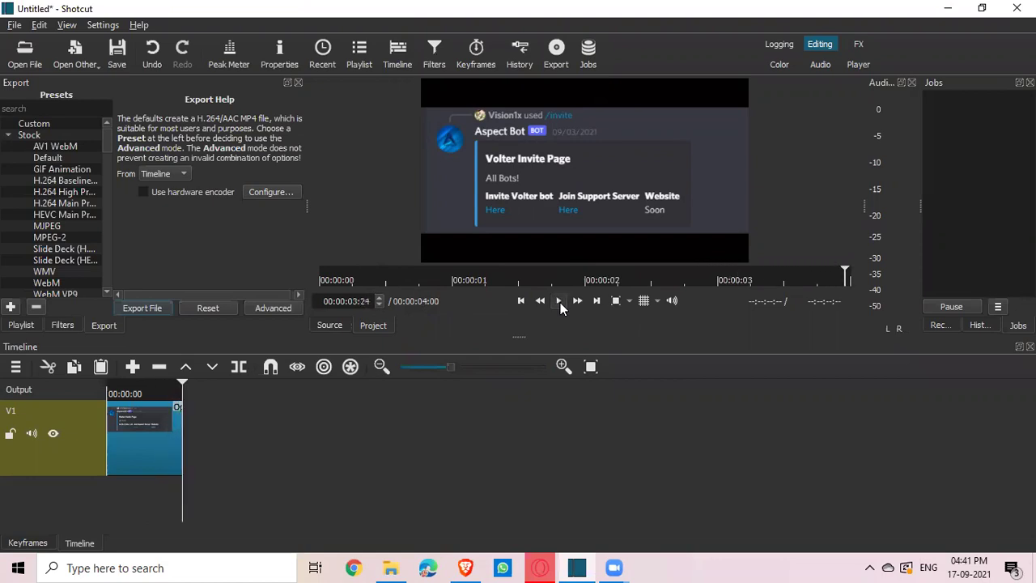
click(559, 301)
click(144, 390)
drag(127, 395, 86, 399)
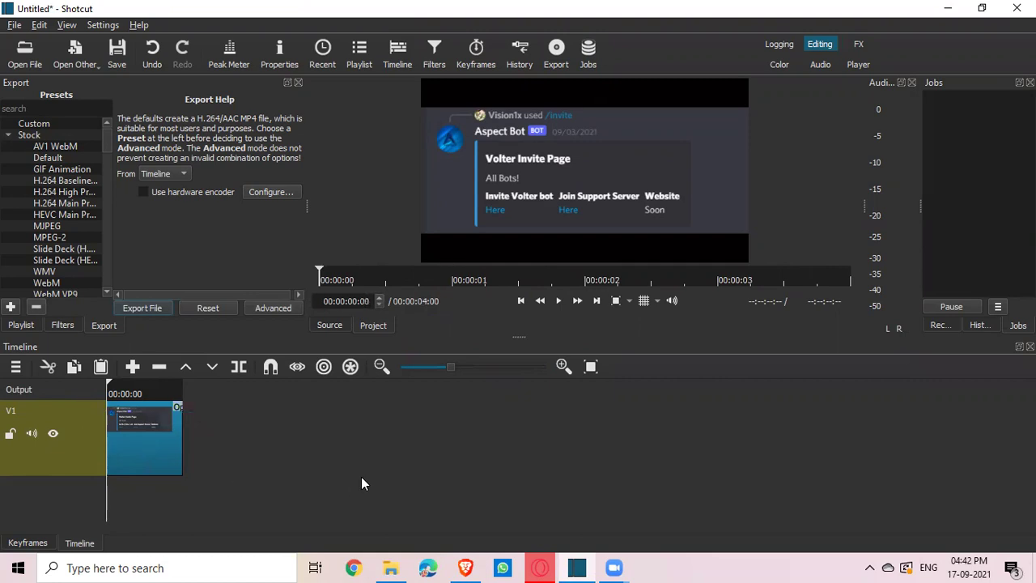
Step: Send the message 'WTFFF' in the Aspect Bot chat
click(539, 567)
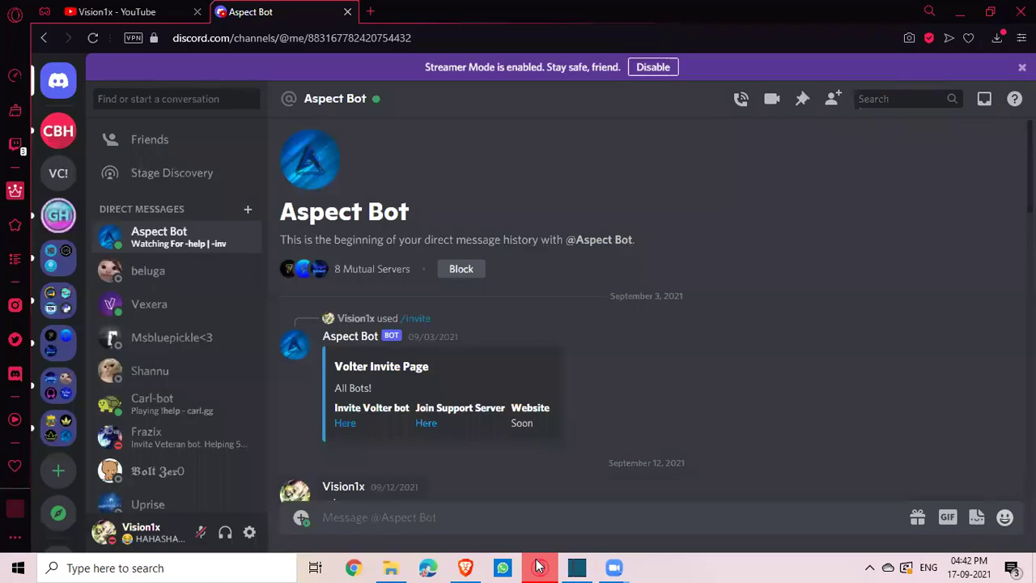
text(WTFFF)
key(Return)
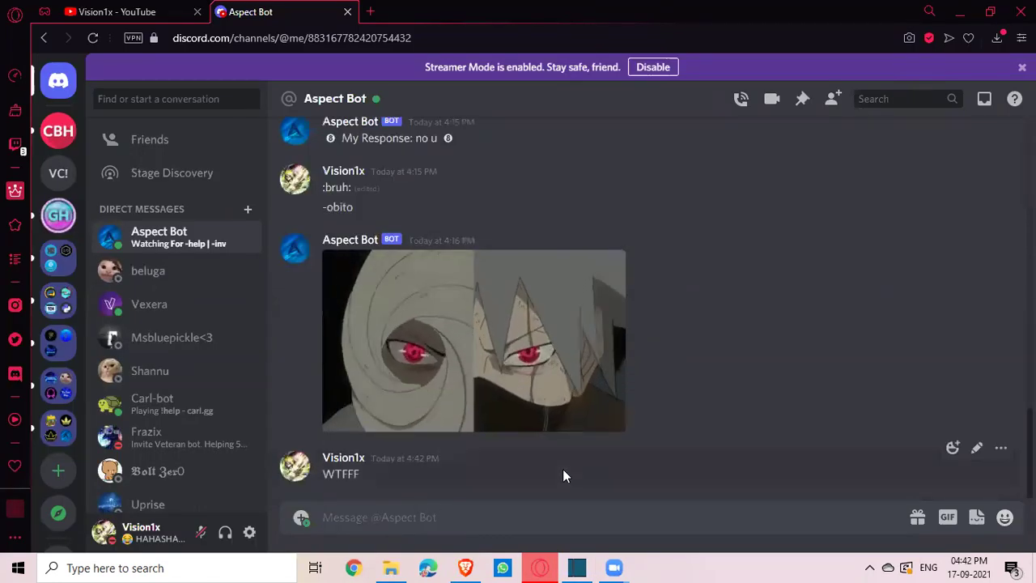
Step: Snapshot just the WTFFF message and save it to Downloads as Opera Snapshot_2021-09-17_164219_discord.com
click(909, 38)
drag(574, 319, 665, 359)
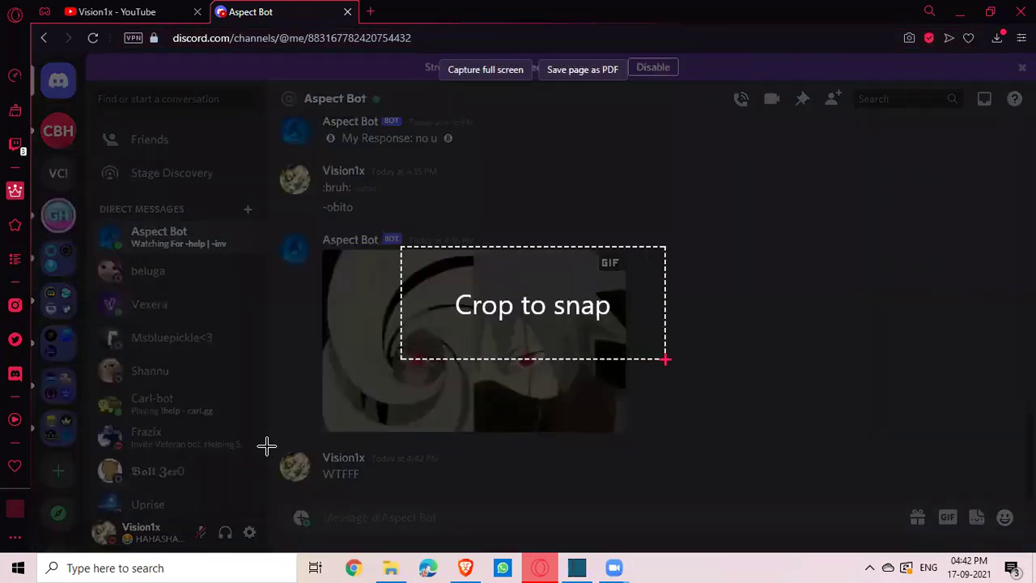
drag(265, 435, 469, 494)
click(443, 512)
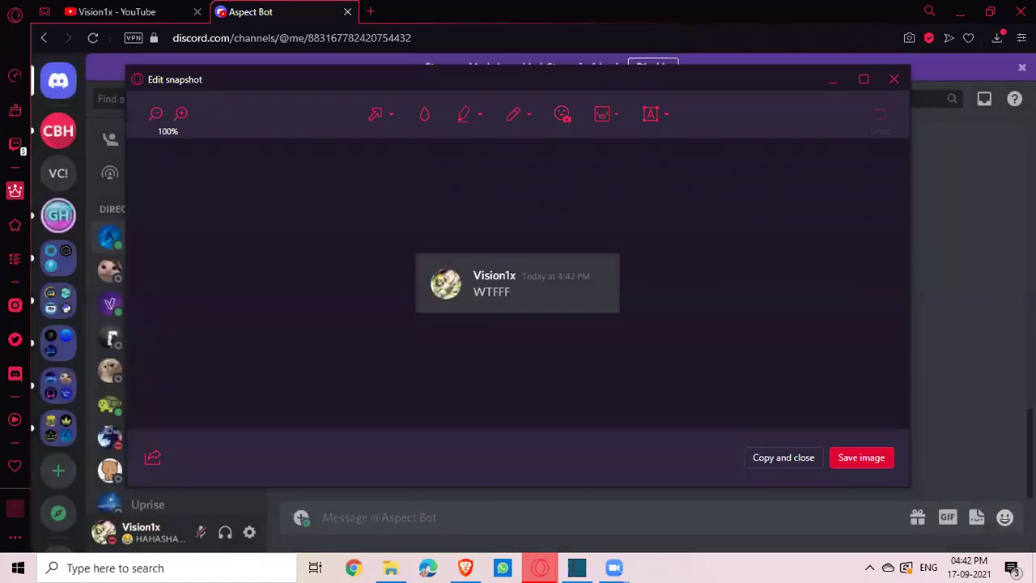
click(850, 466)
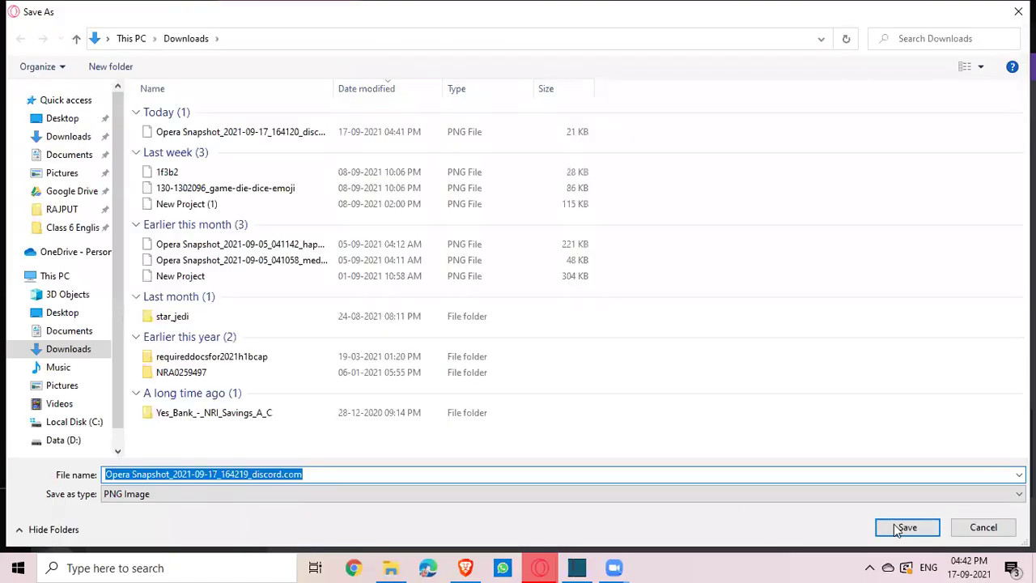
click(898, 525)
click(895, 80)
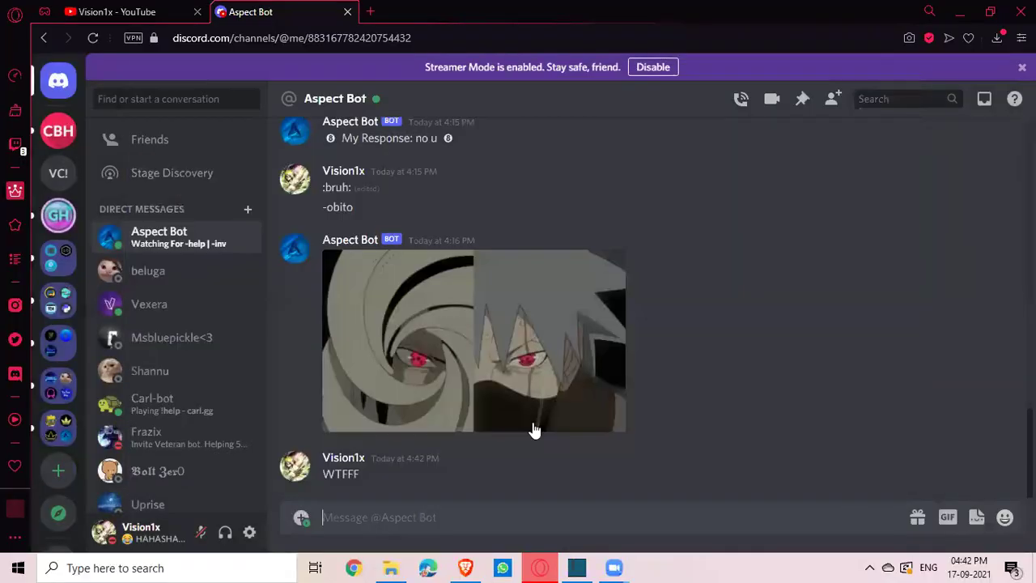
Step: Drop the WTFFF snapshot PNG onto V1 after the first clip, play both, and nudge it slightly earlier
click(583, 566)
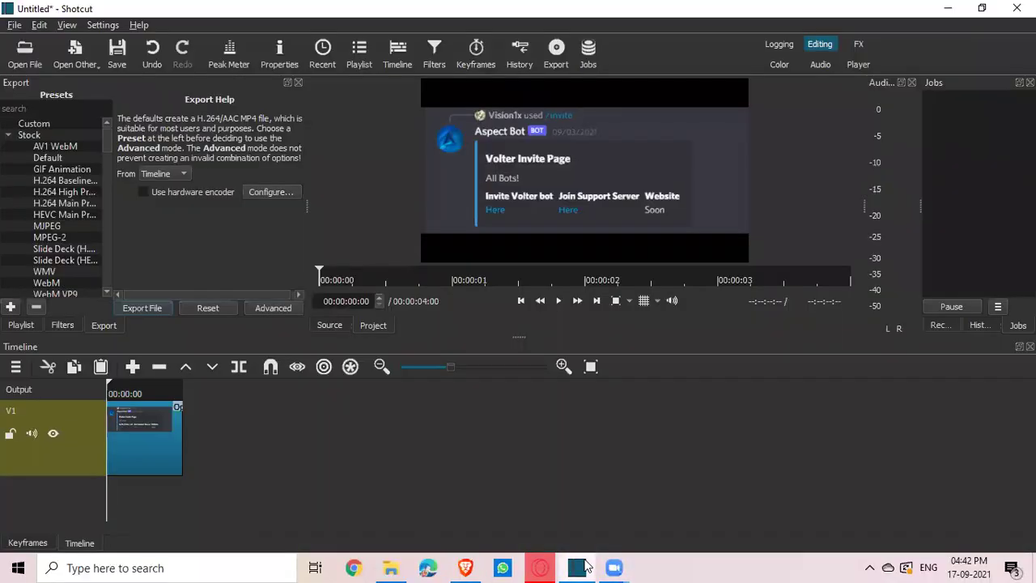
key(alt+Tab)
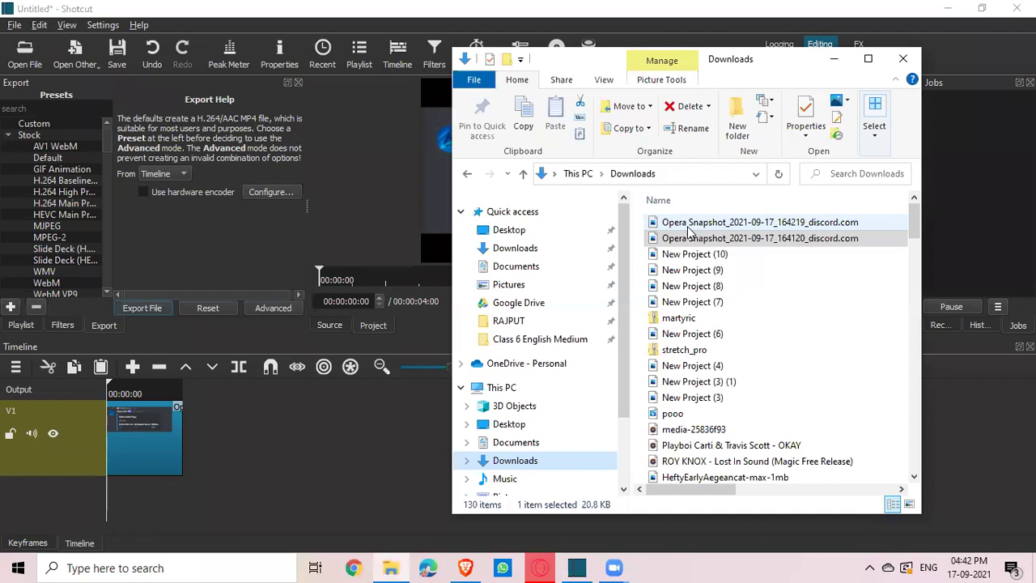
drag(799, 223, 202, 446)
click(834, 58)
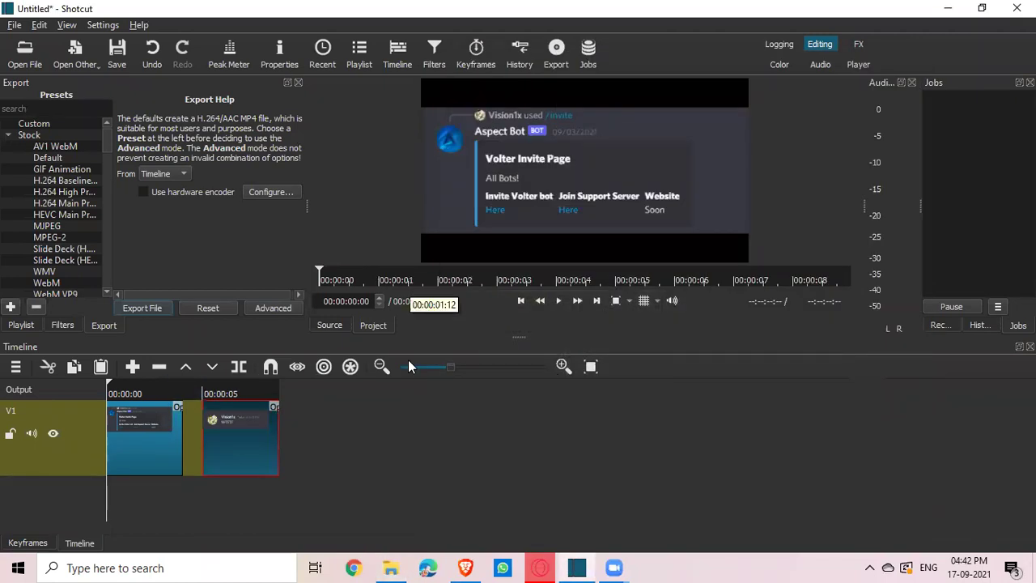
click(559, 301)
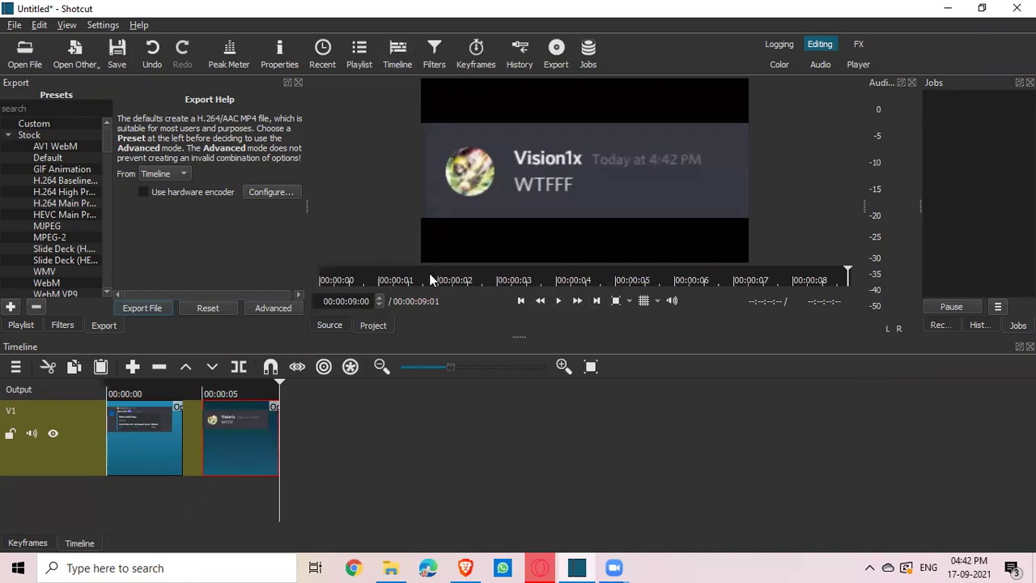
drag(212, 429, 196, 451)
Step: Search YouTube for 'discord ping sound effect' and open the Discord Ping Sound Effect video
click(947, 8)
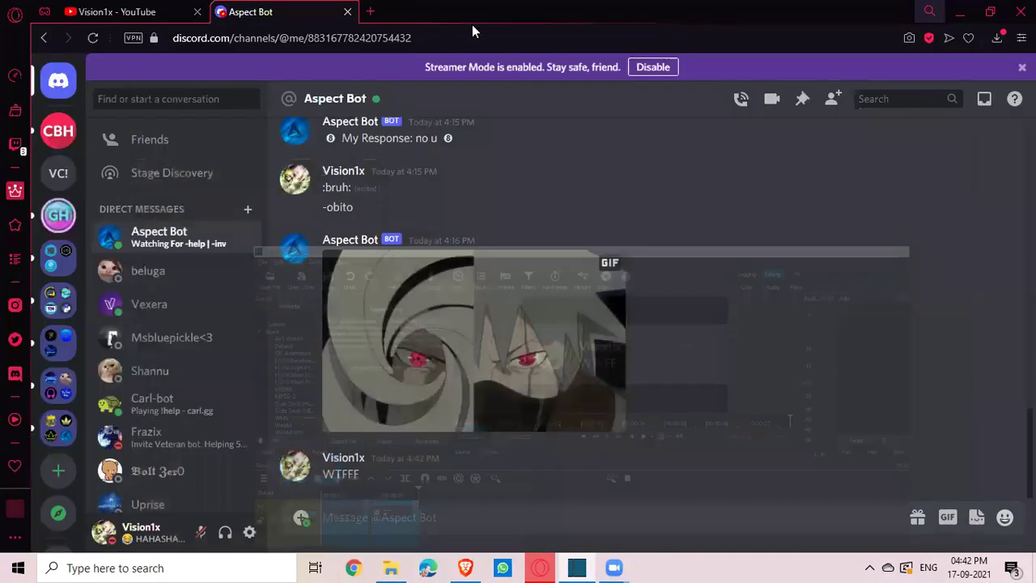
click(366, 9)
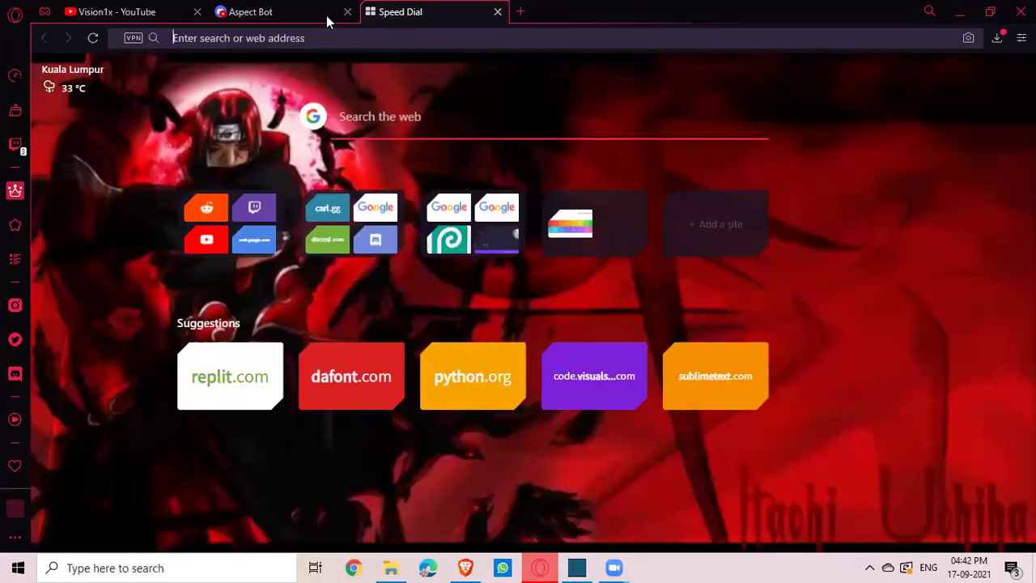
click(271, 247)
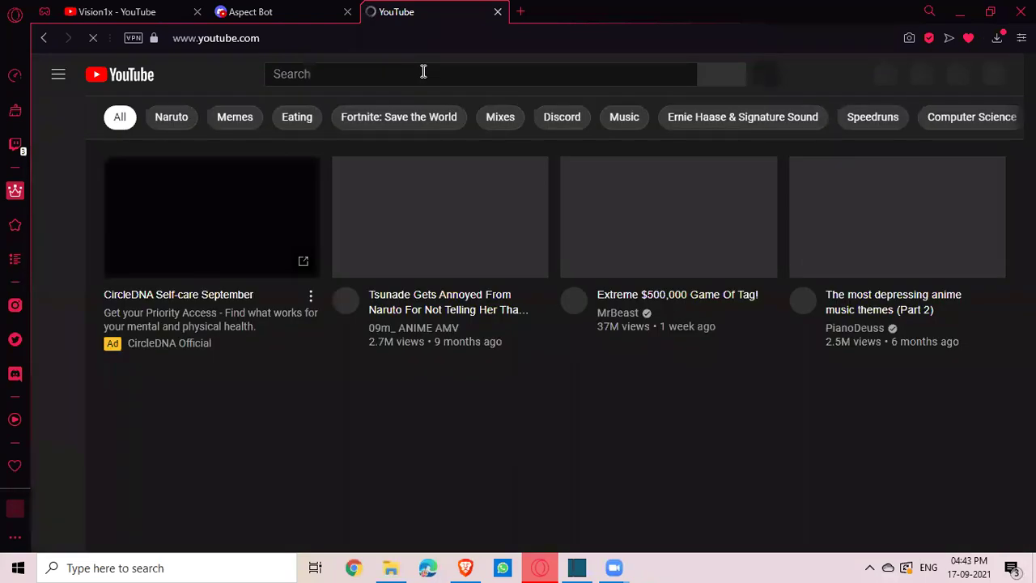
click(423, 74)
text(discord p)
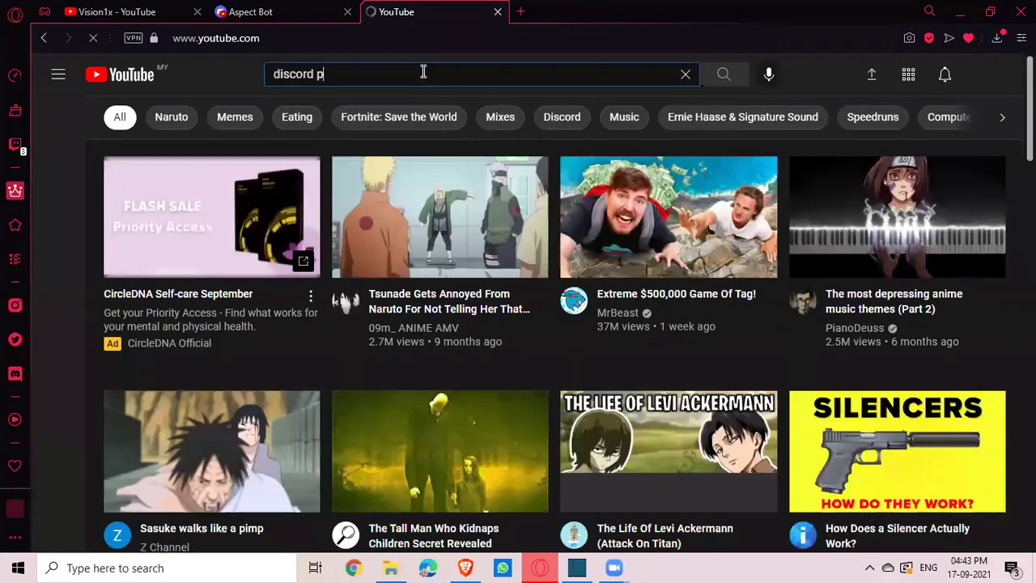
text(ing sound effect)
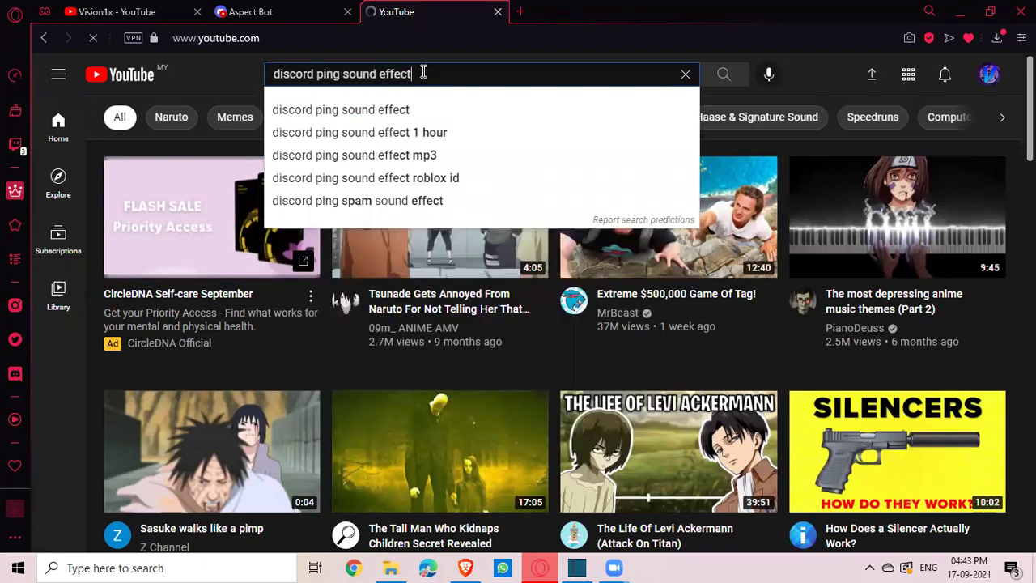
key(Return)
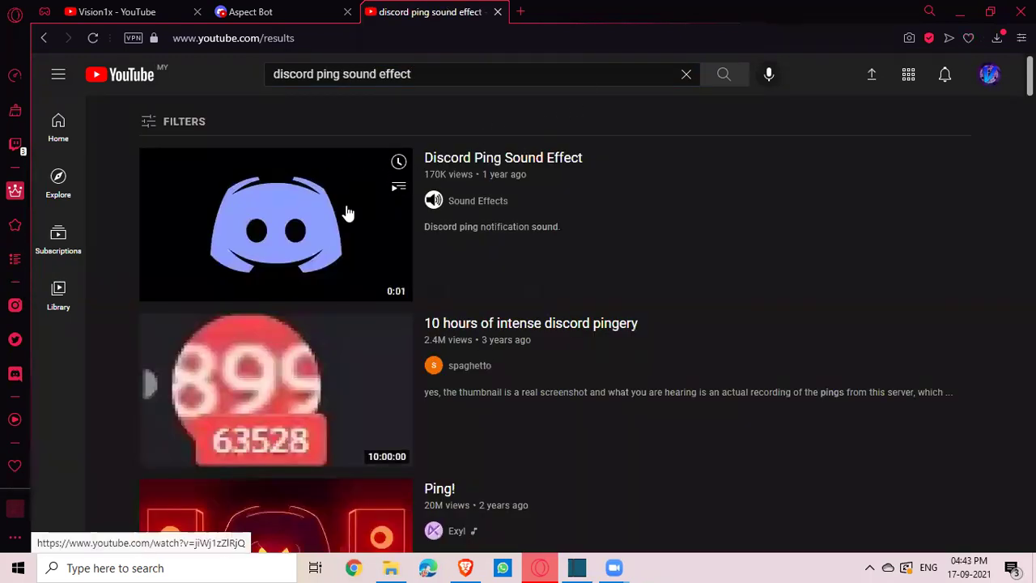
click(346, 207)
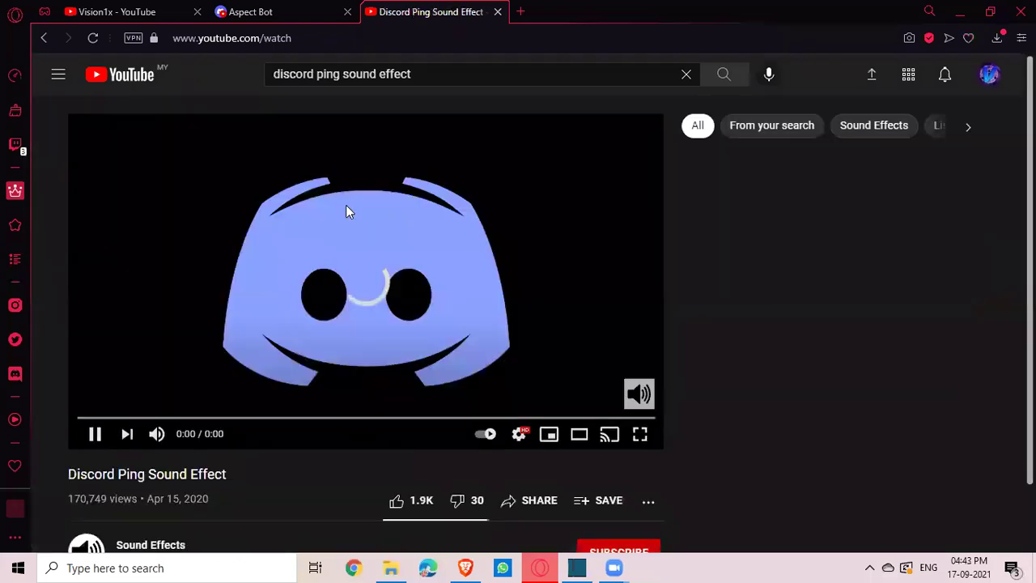
Step: Convert the video's URL on ytmp3.cc and download Discord Ping Sound Effect.mp3, then close the tab
click(280, 38)
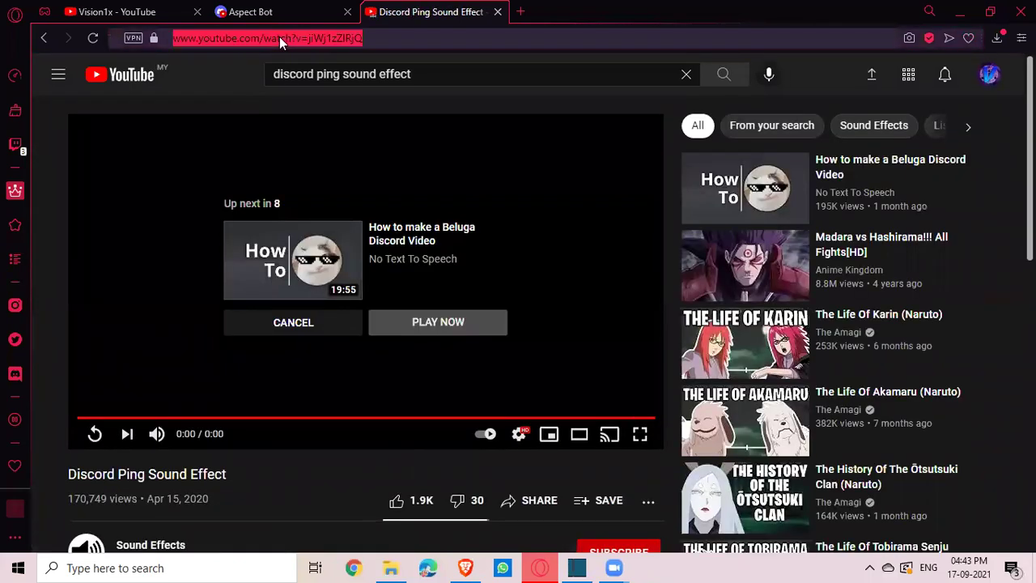
click(299, 486)
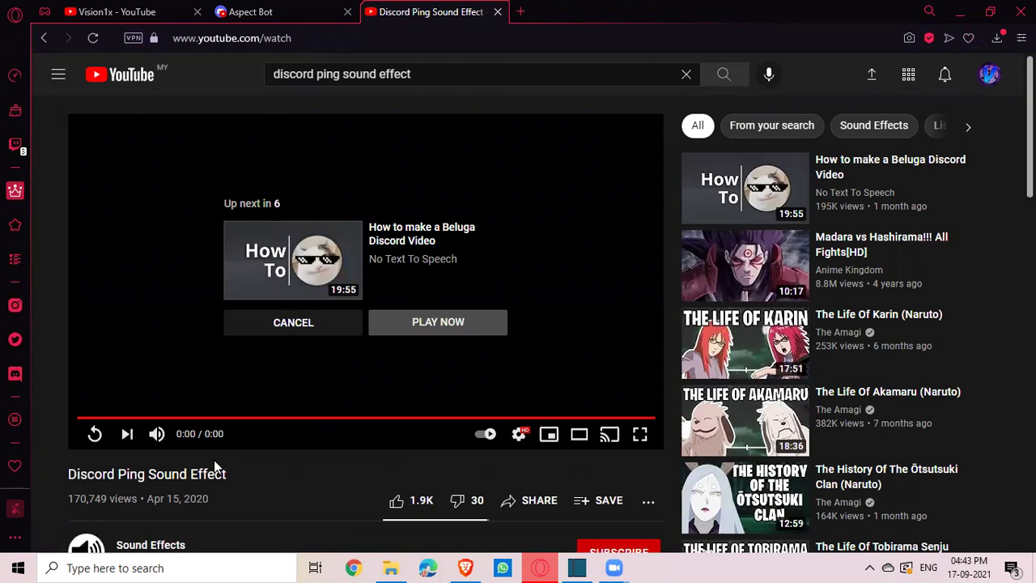
mouse_move(13, 427)
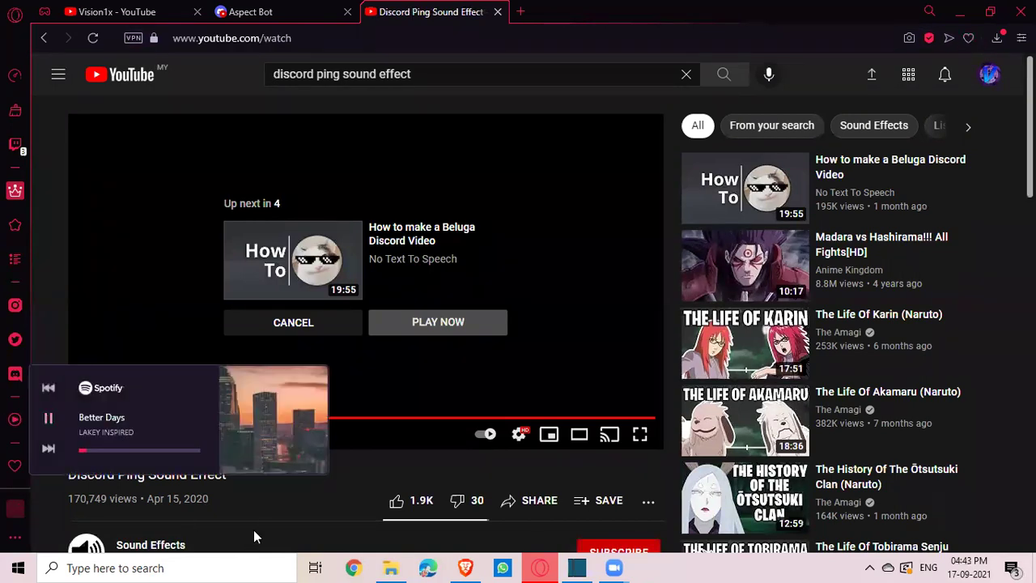
click(520, 11)
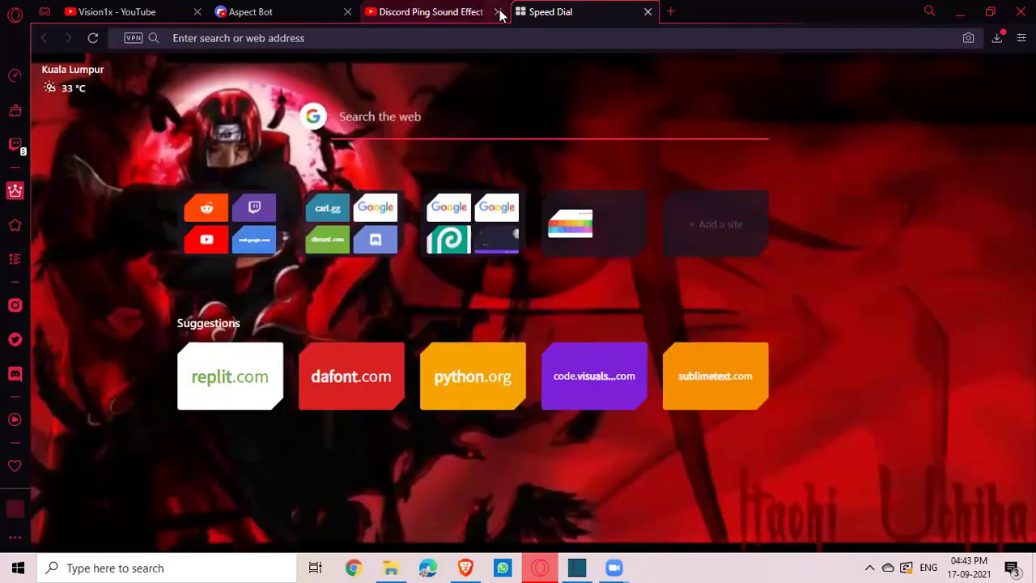
middle_click(365, 8)
text(ytmp3.cc/en18/)
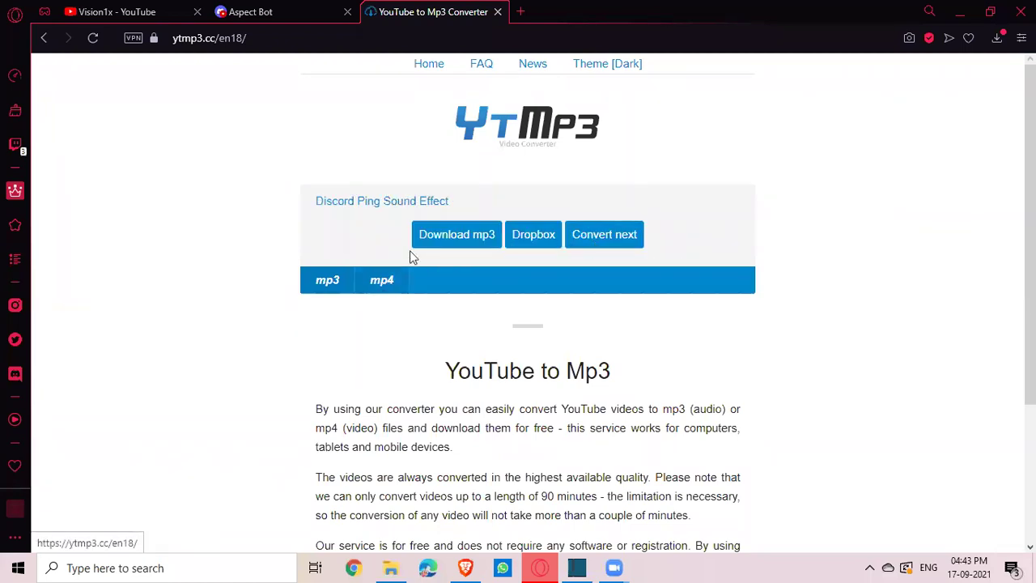
click(441, 245)
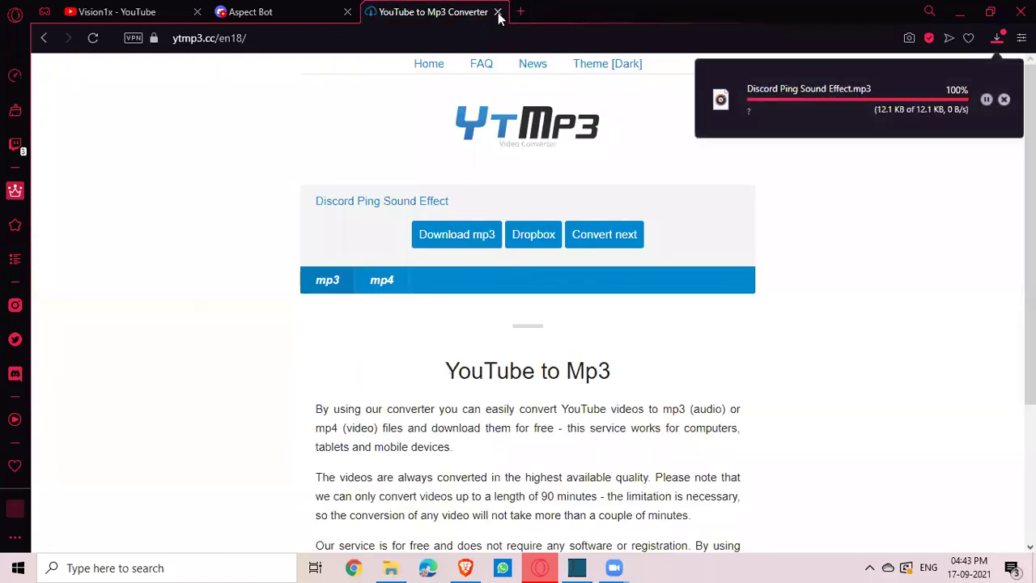
click(498, 12)
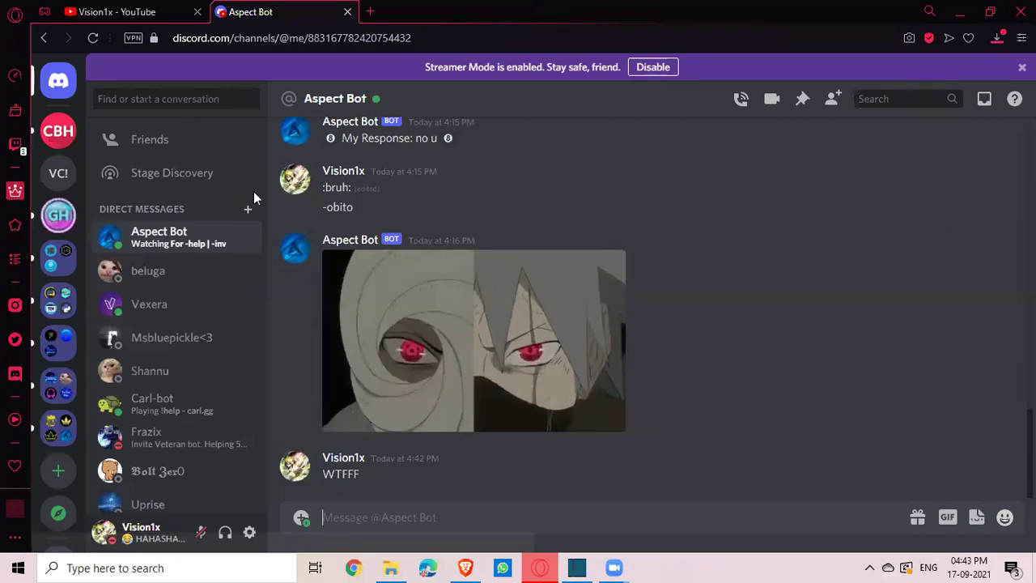
Step: Add an audio track to the Shotcut timeline via Track Operations
key(alt+Tab)
right_click(188, 415)
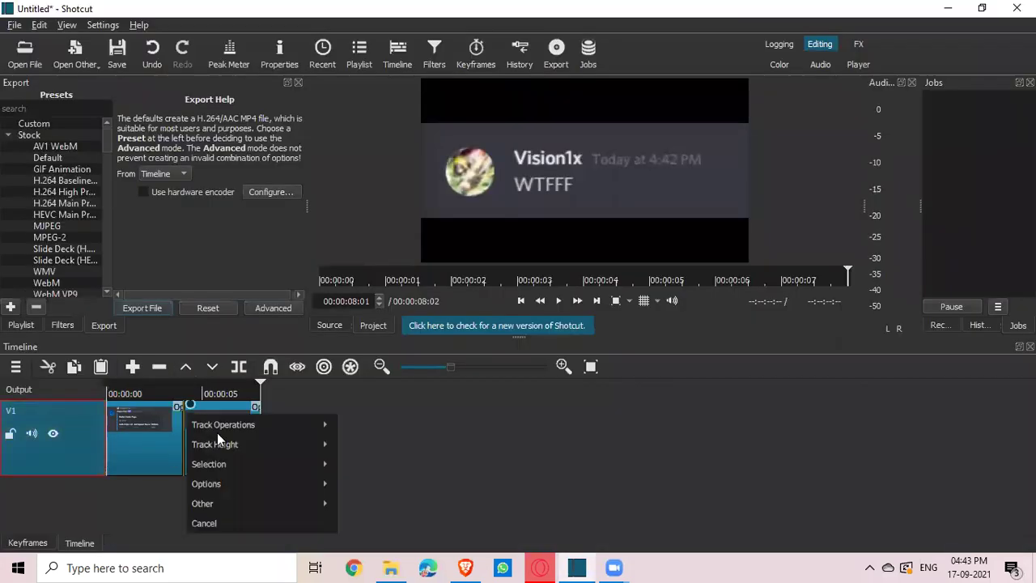
mouse_move(304, 434)
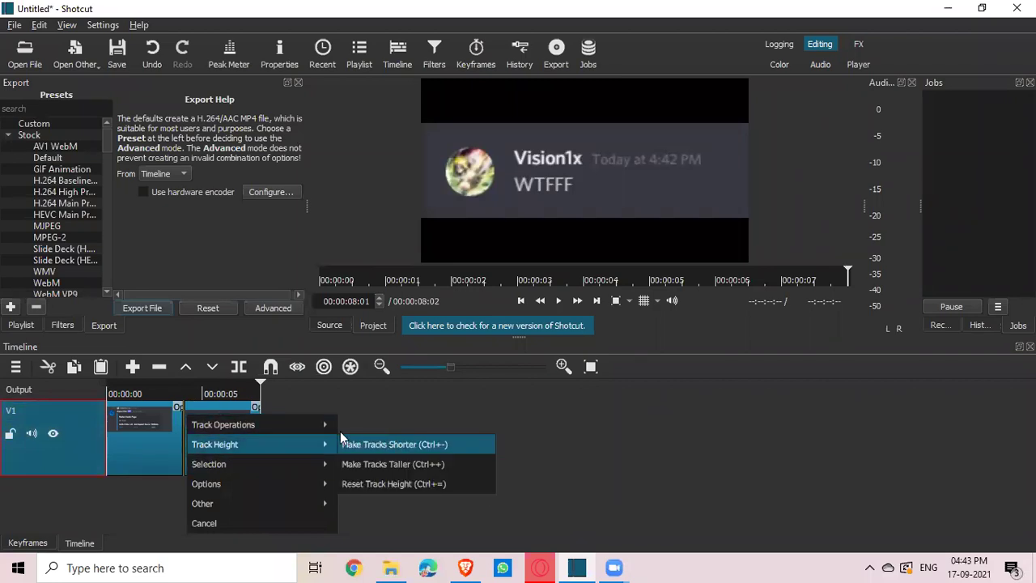
click(388, 424)
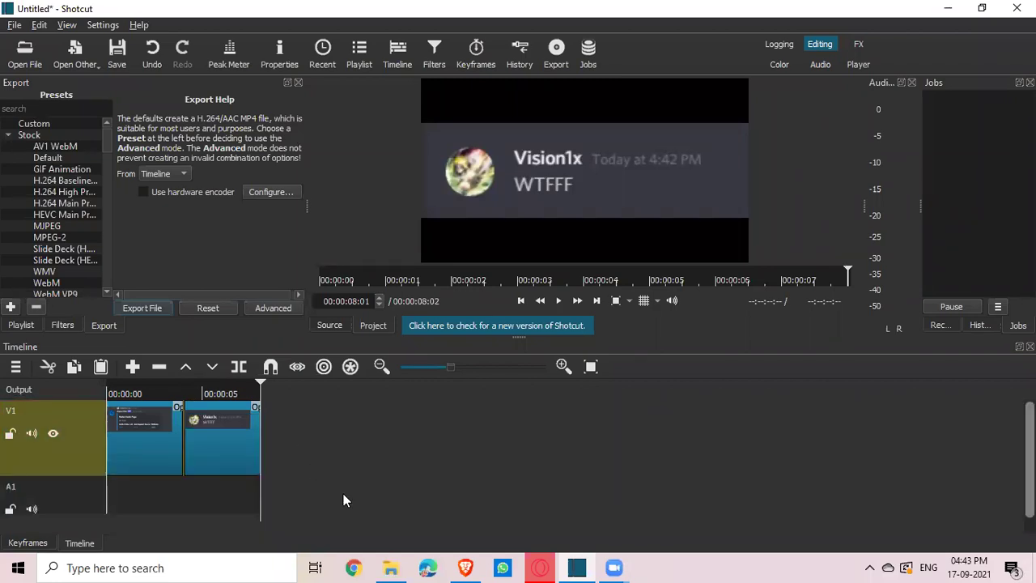
Step: Drag Discord Ping Sound Effect.mp3 from Downloads onto A1 twice, once under each message clip
click(390, 567)
click(700, 224)
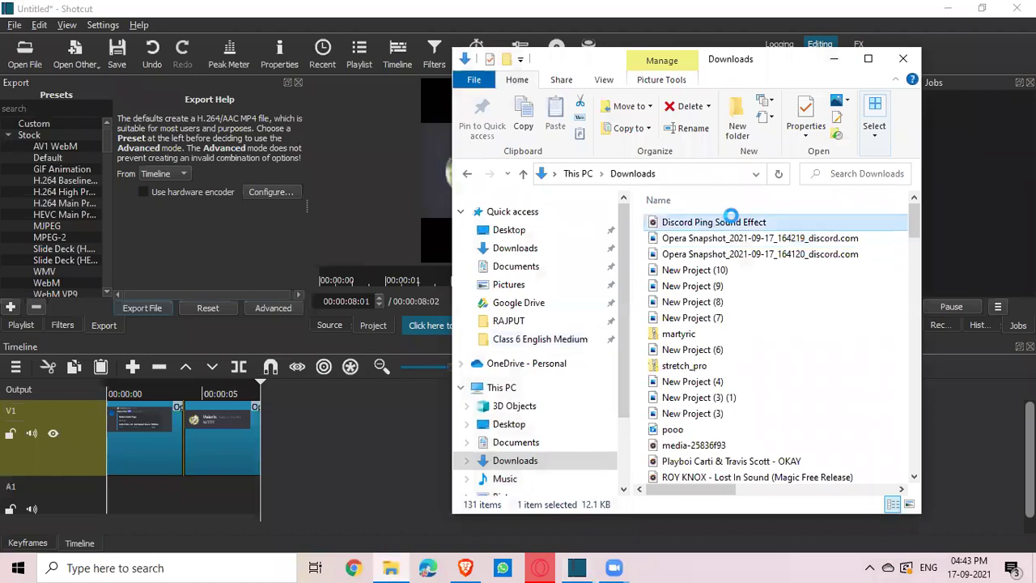
drag(733, 228, 181, 492)
click(116, 503)
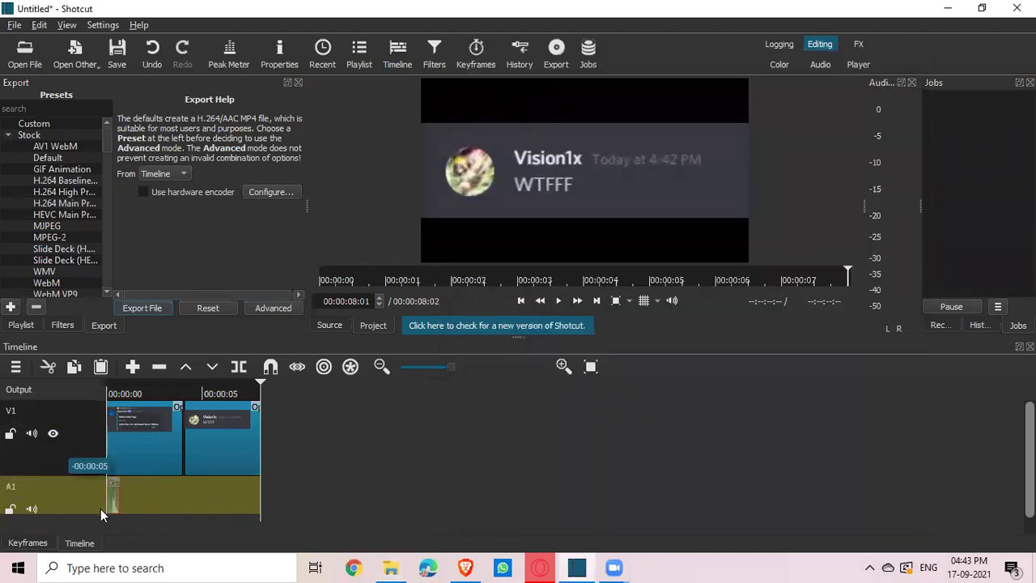
click(390, 567)
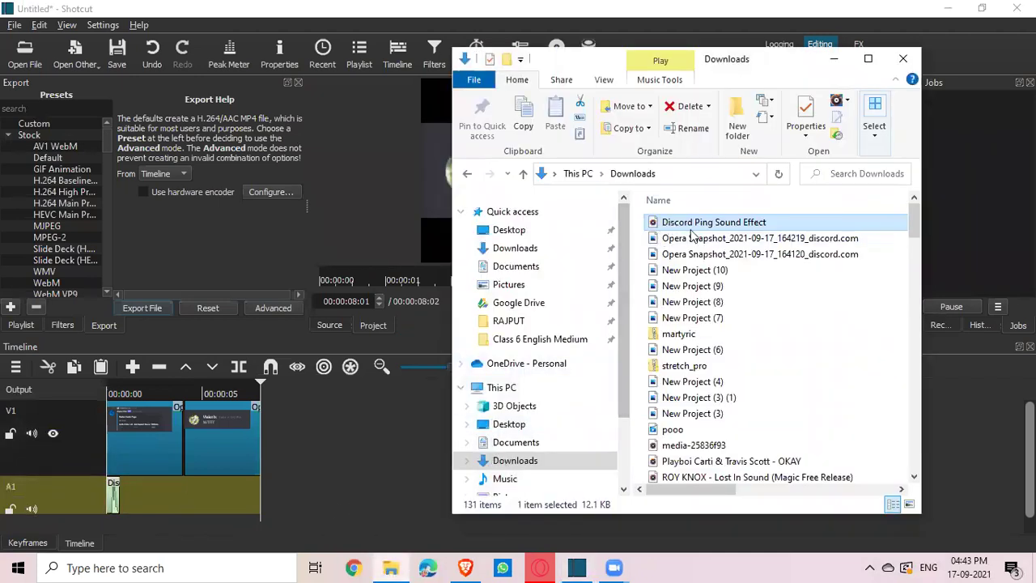
drag(694, 225, 183, 498)
click(191, 505)
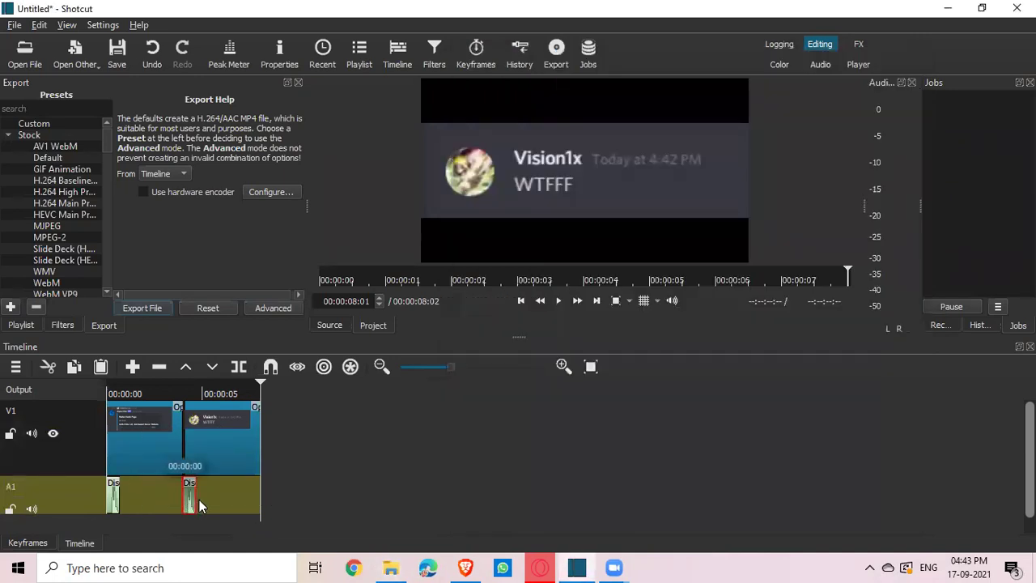
Step: Minimise Shotcut and open YouTube from the Fun group in a new browser tab
click(947, 7)
click(370, 11)
click(230, 217)
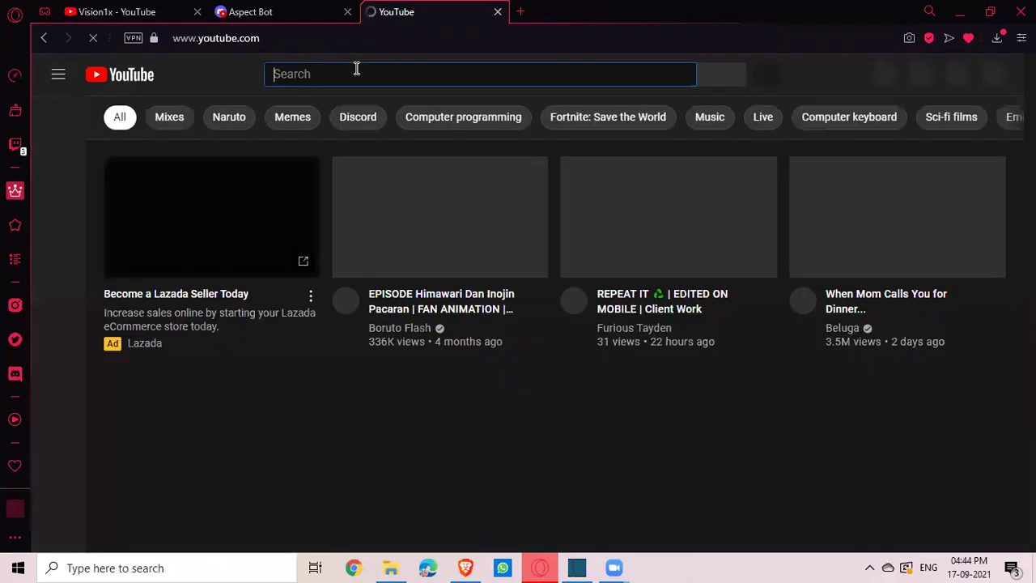
Step: Search YouTube for 'suspense whoosh sound' and open the Cinematic Trailer Transition (Whoosh) video
text(suspense w)
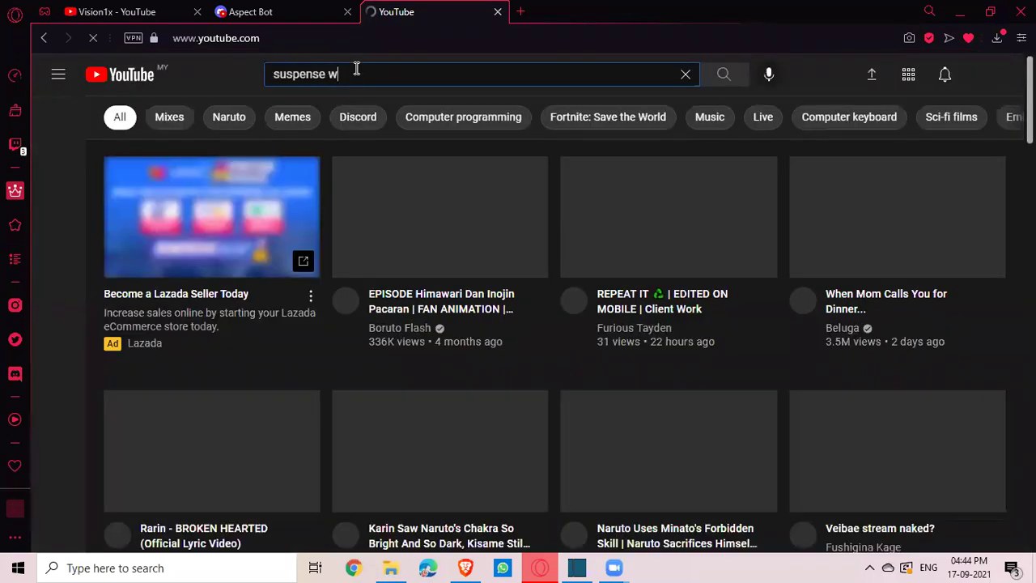
text(hoosh sound)
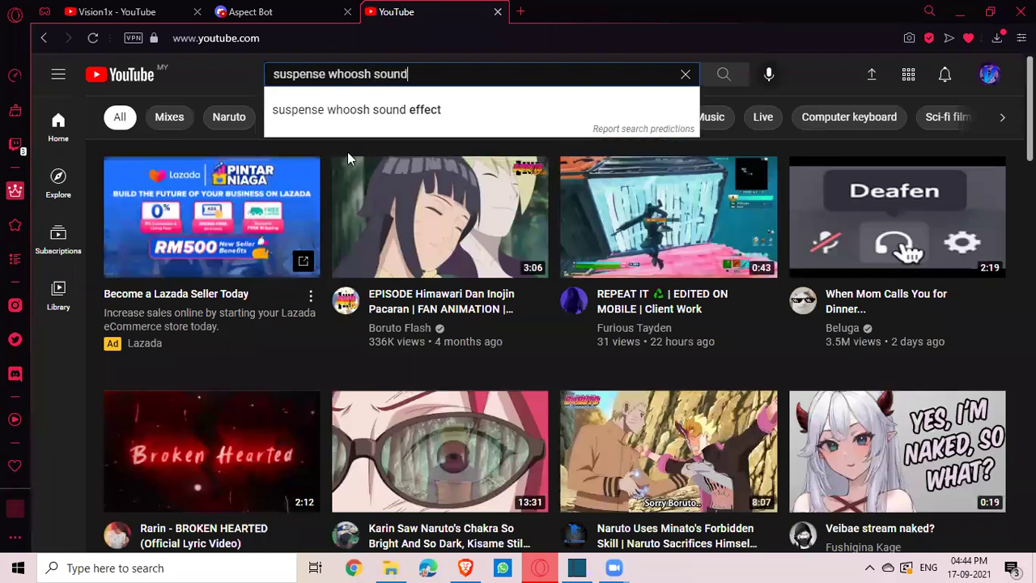
click(378, 110)
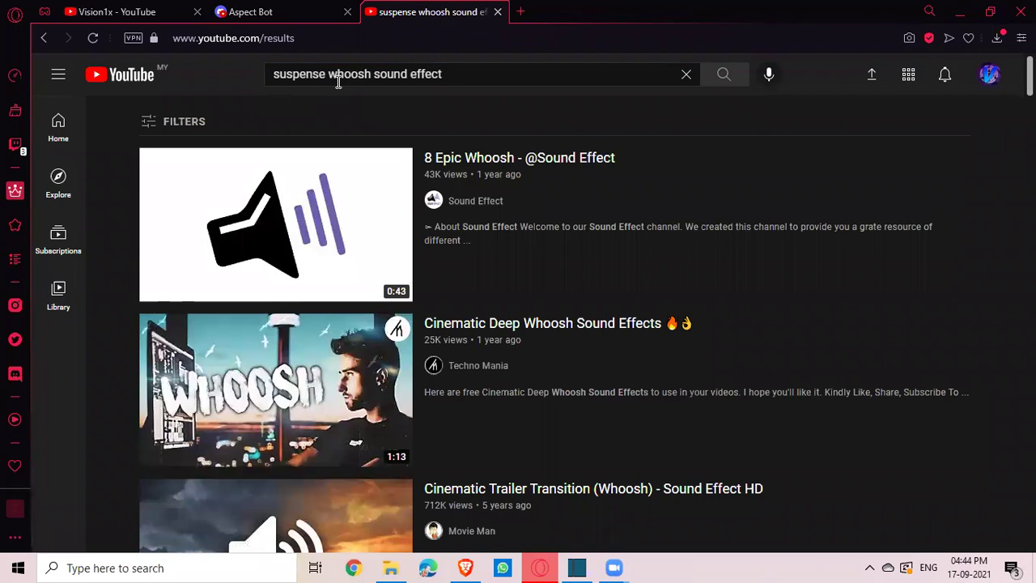
scroll(329, 348, down, 5)
click(278, 370)
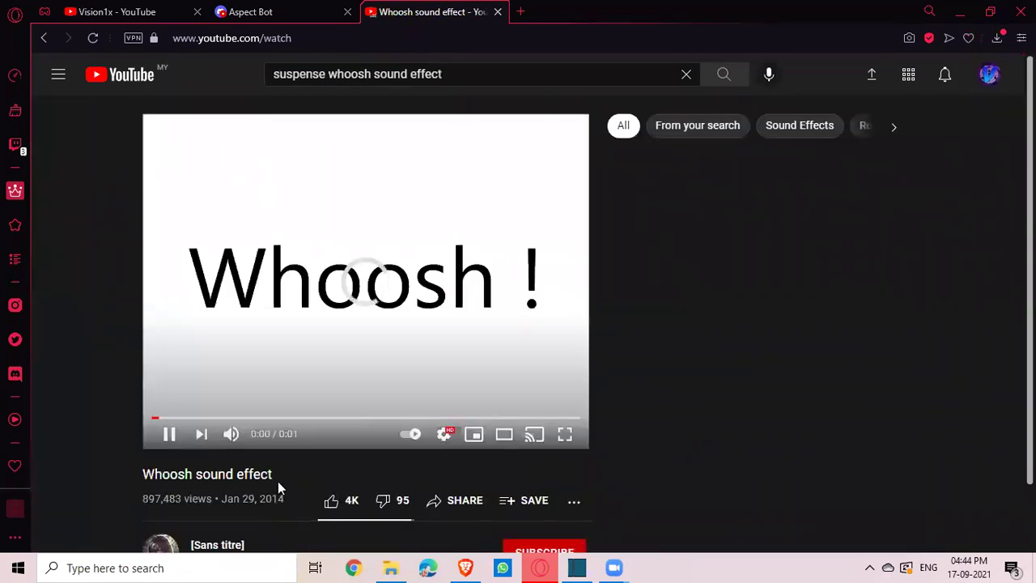
click(40, 38)
scroll(321, 290, up, 5)
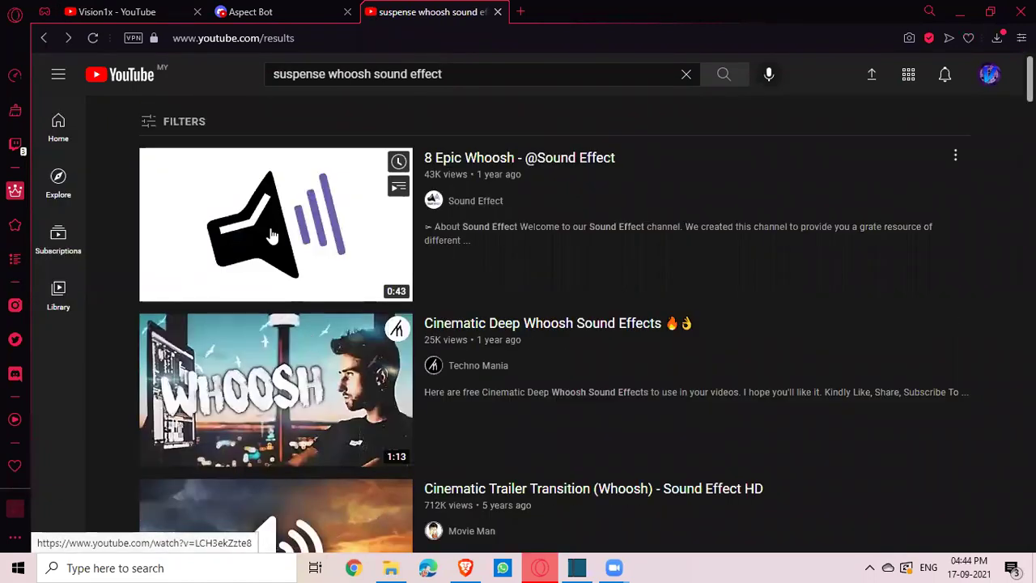
scroll(273, 234, down, 4)
click(275, 269)
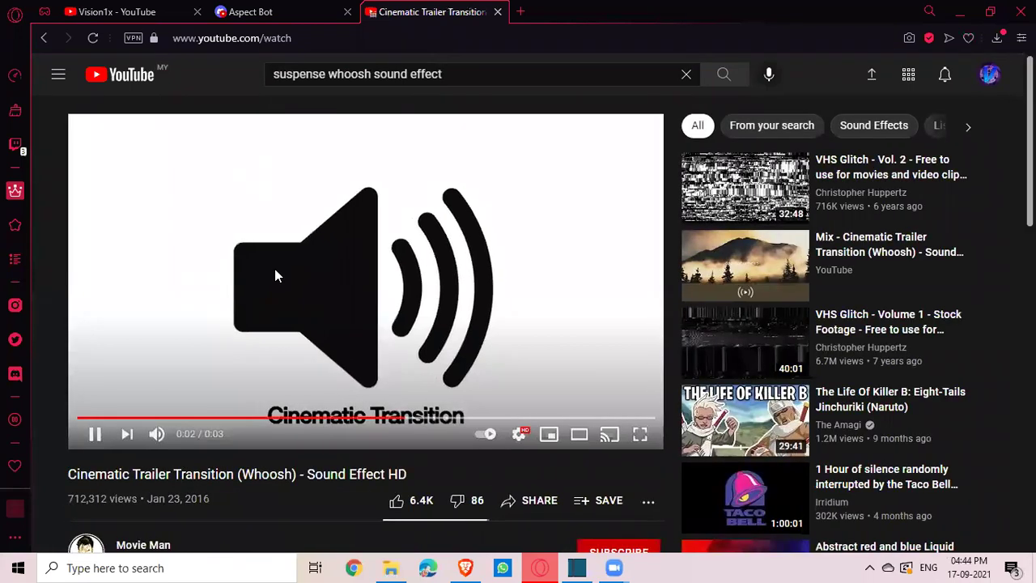
Step: Convert the video's link to mp3 on ytmp3 and close the converter tab
click(310, 38)
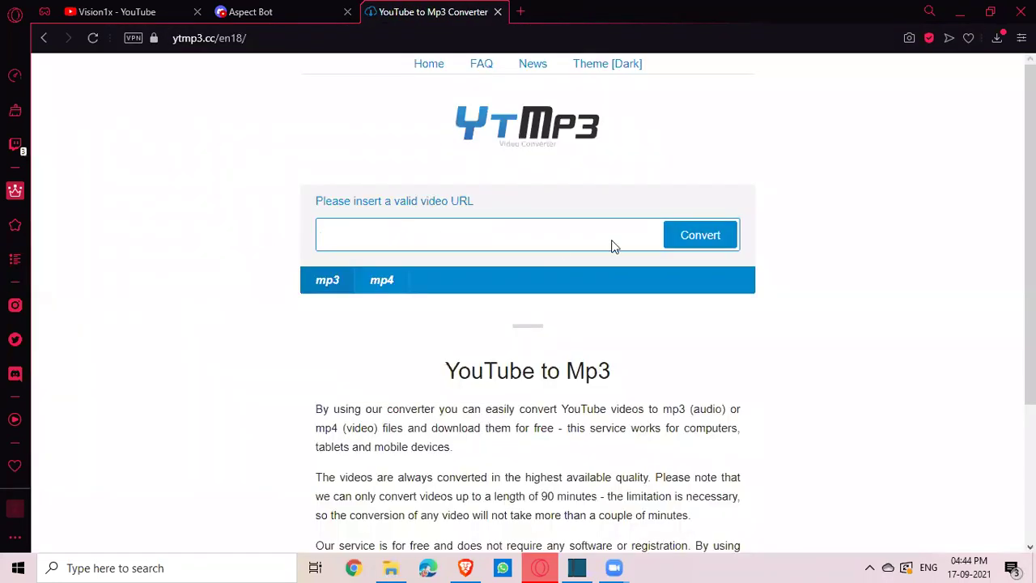
key(ctrl+v)
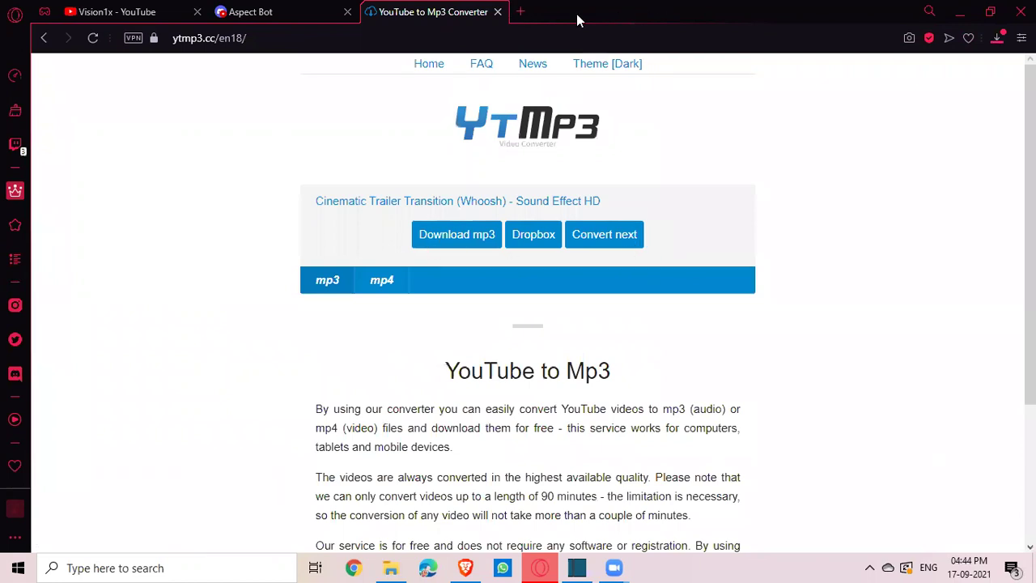
click(497, 12)
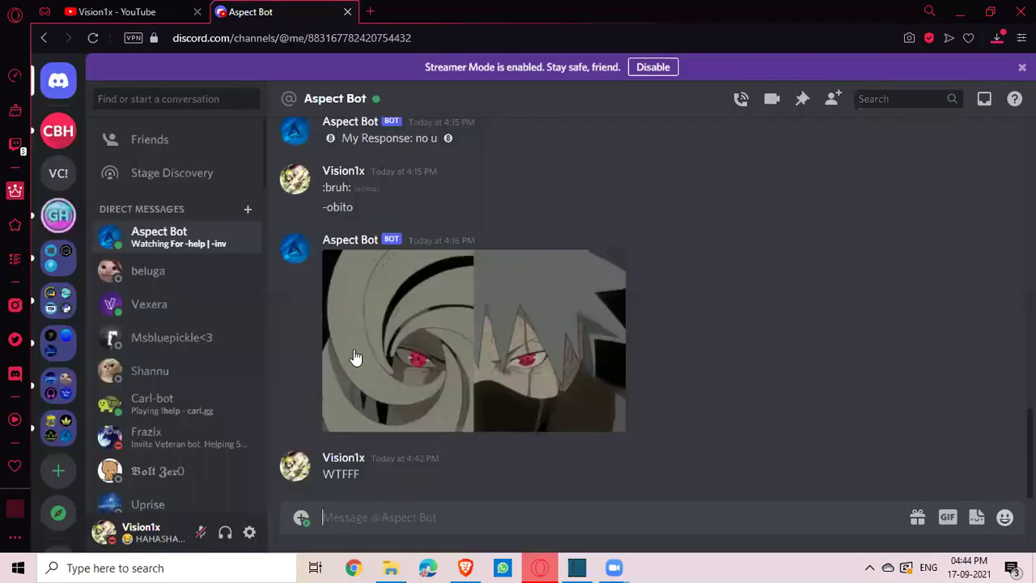
Step: Drag the WTFFF clip and its ping later to about 00:00:08, leaving a gap after the first clip
click(613, 566)
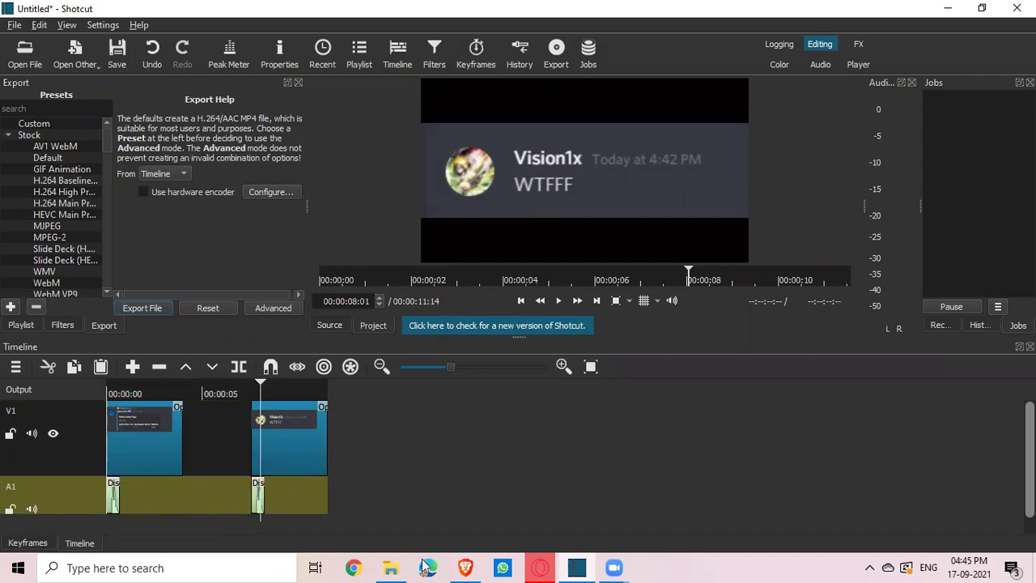
Step: Put the Cinematic Trailer whoosh from Downloads on the A1 track
click(378, 567)
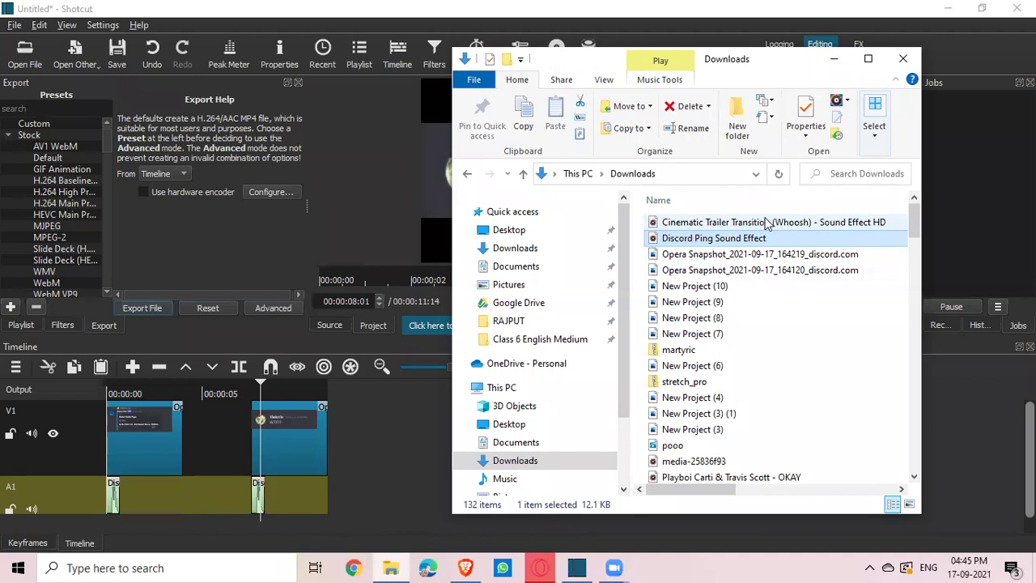
drag(175, 499, 176, 498)
click(839, 59)
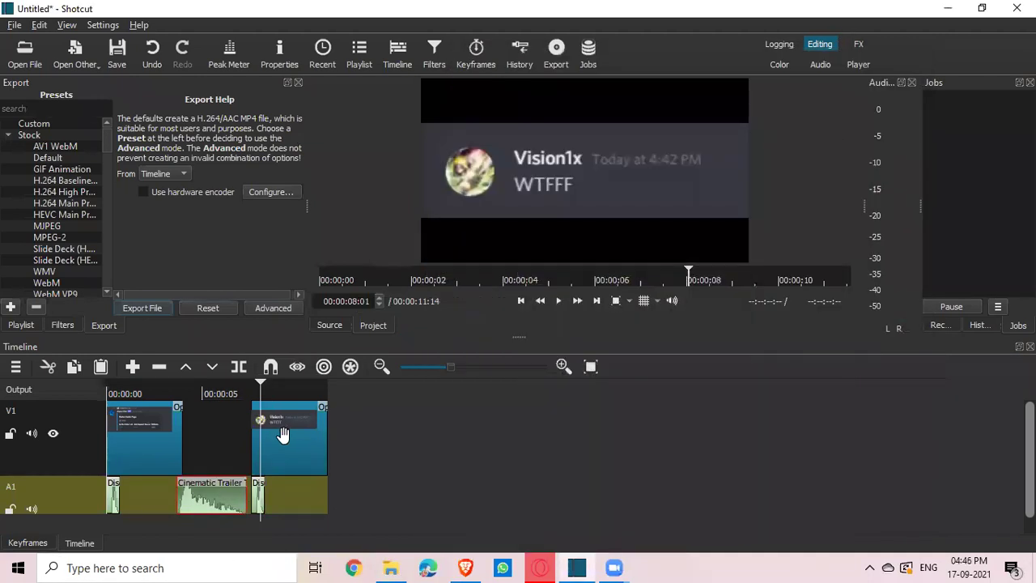
Step: Play the timeline from the start, then shorten the Cinematic Trailer clip and move WTFFF left
drag(147, 385, 81, 381)
click(558, 301)
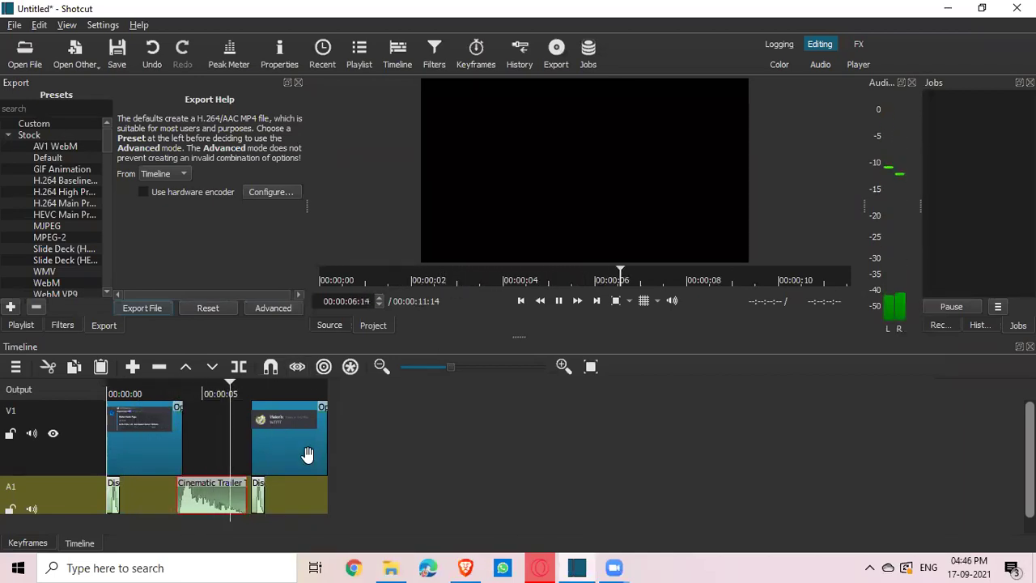
click(561, 300)
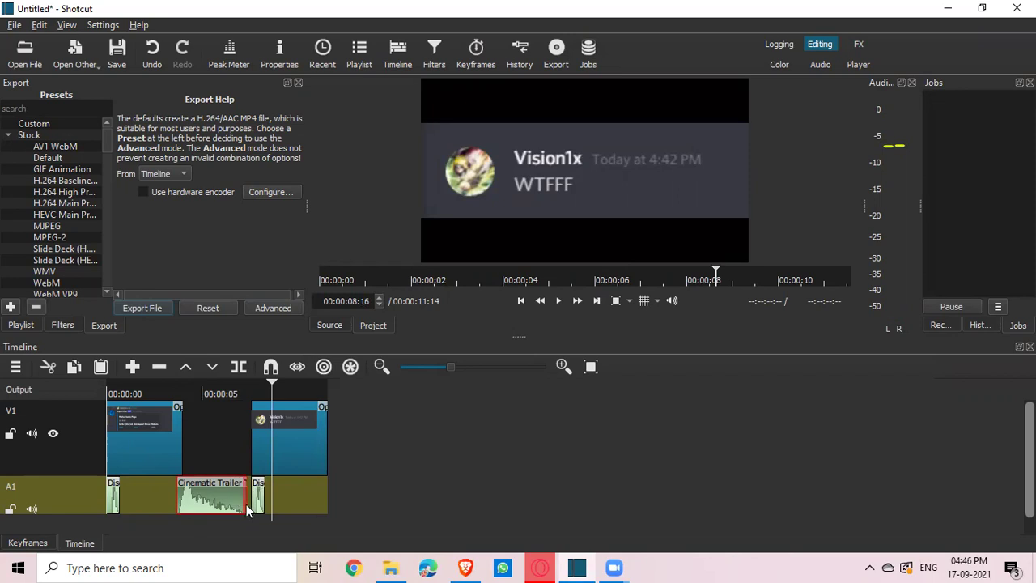
mouse_move(229, 505)
mouse_down()
mouse_move(217, 505)
mouse_move(236, 495)
mouse_up()
drag(257, 427, 246, 429)
Step: Drop the WTFFF clip to close the gap and trim the first snapshot much shorter
click(123, 392)
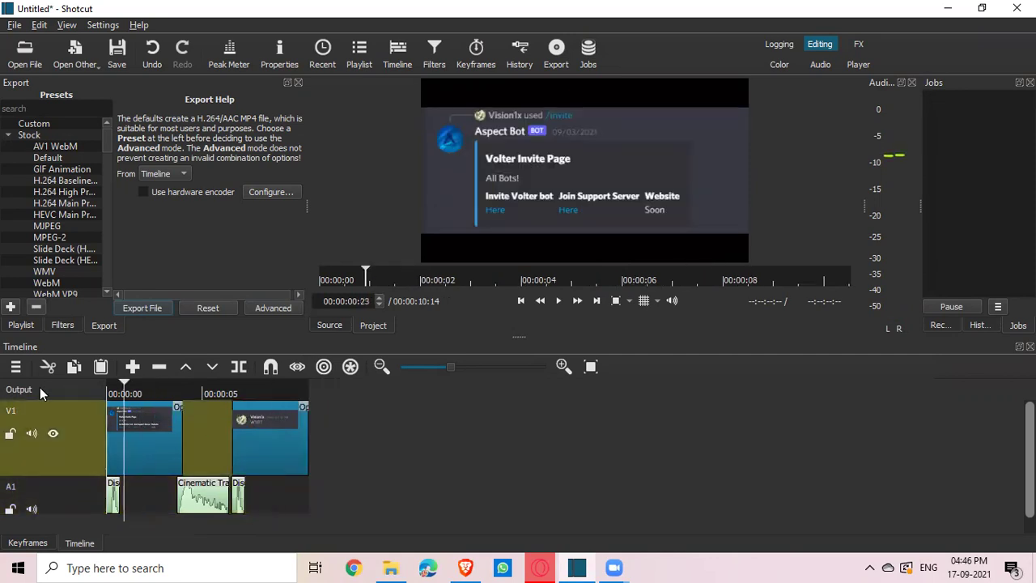
click(109, 385)
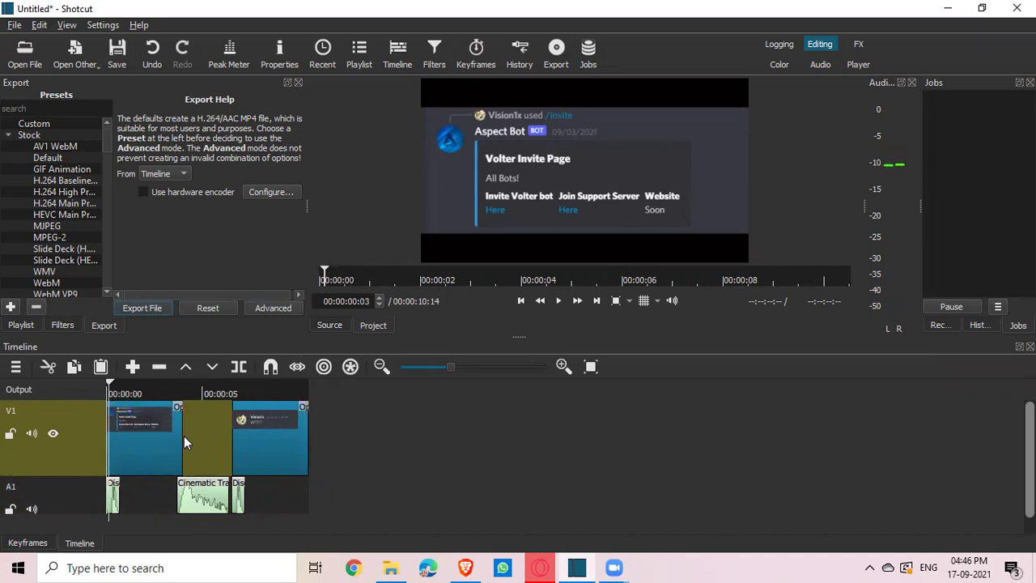
drag(180, 435, 108, 442)
Step: Slide WTFFF to the start against the first clip, trim it short, and move its ping alongside
drag(236, 450, 105, 444)
drag(196, 445, 123, 447)
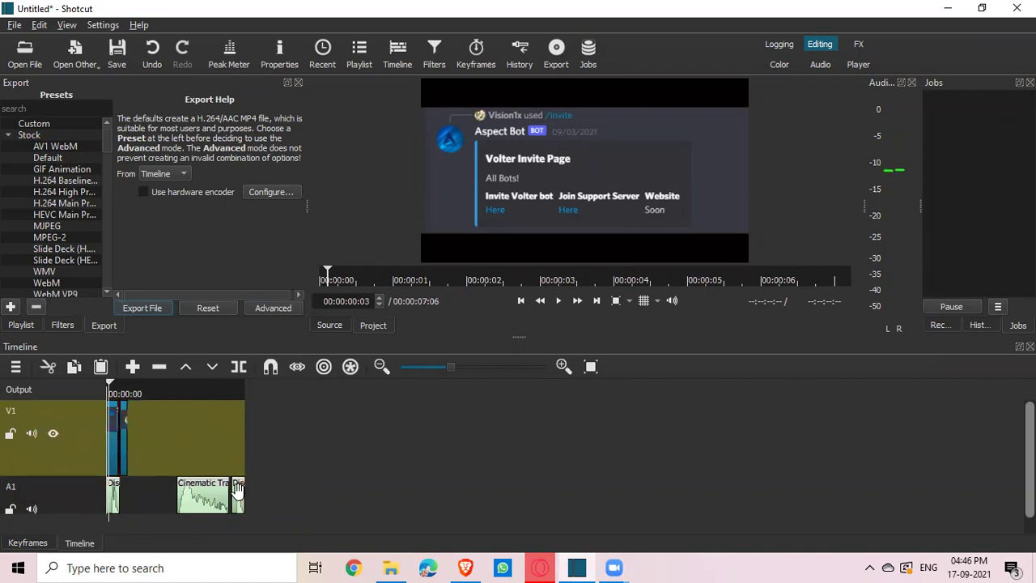
drag(235, 488, 142, 458)
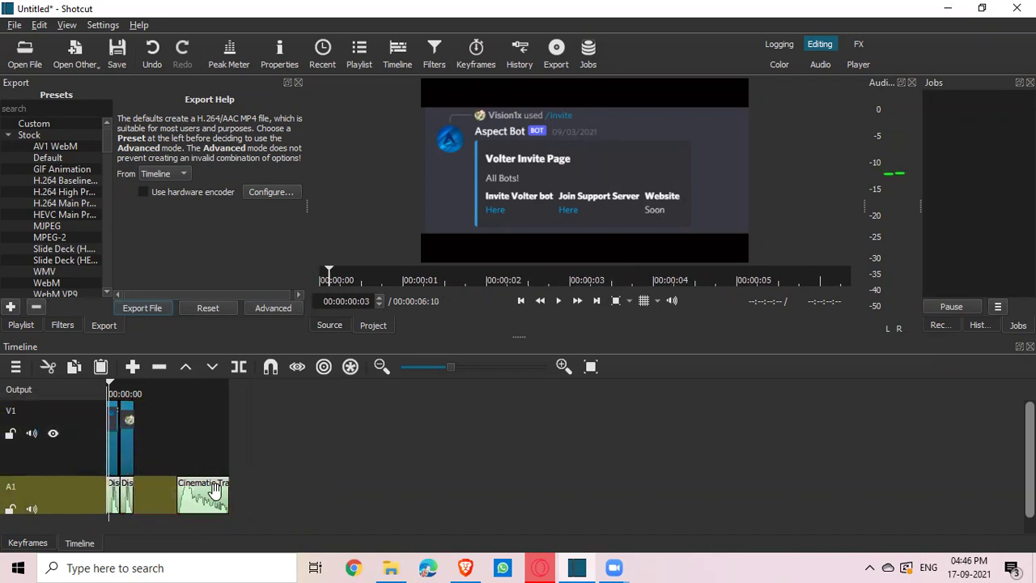
Step: Remove the Cinematic Trailer clip from A1 and play the resulting 00:00:01:12 sequence
right_click(214, 488)
click(272, 441)
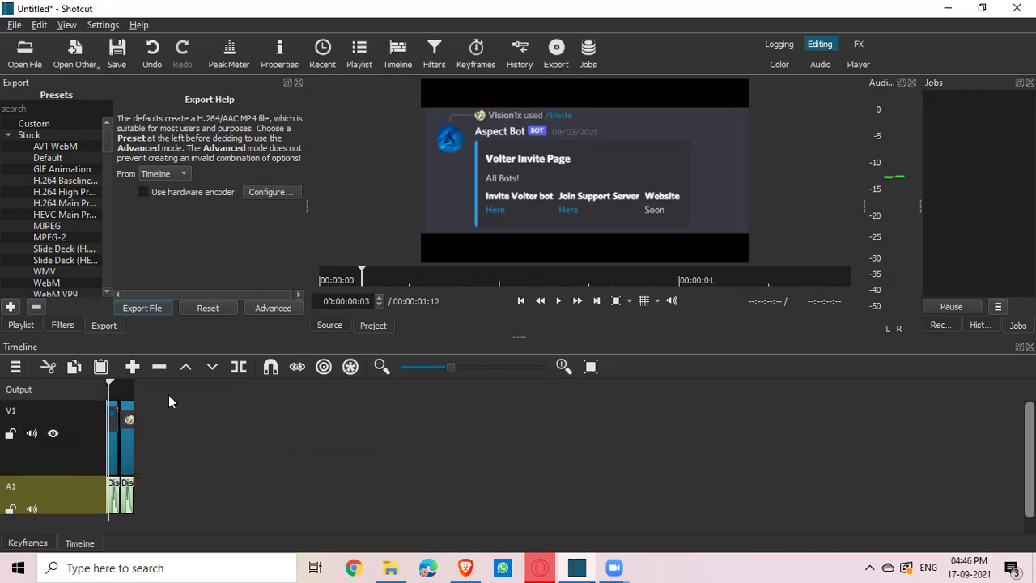
click(561, 298)
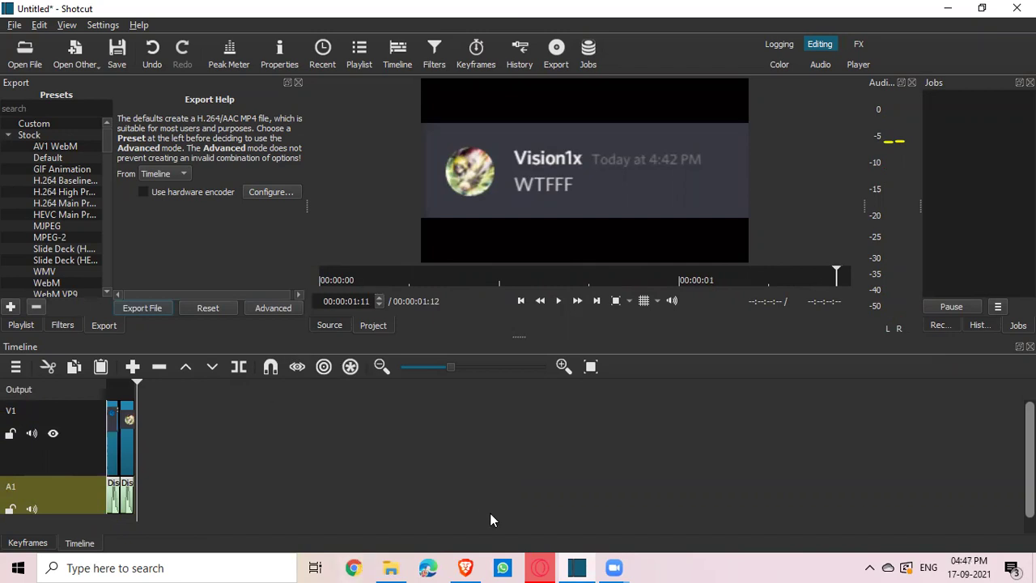
Step: Capture an Opera snapshot of the 'My Response: no u' and ':bruh:' messages
click(536, 568)
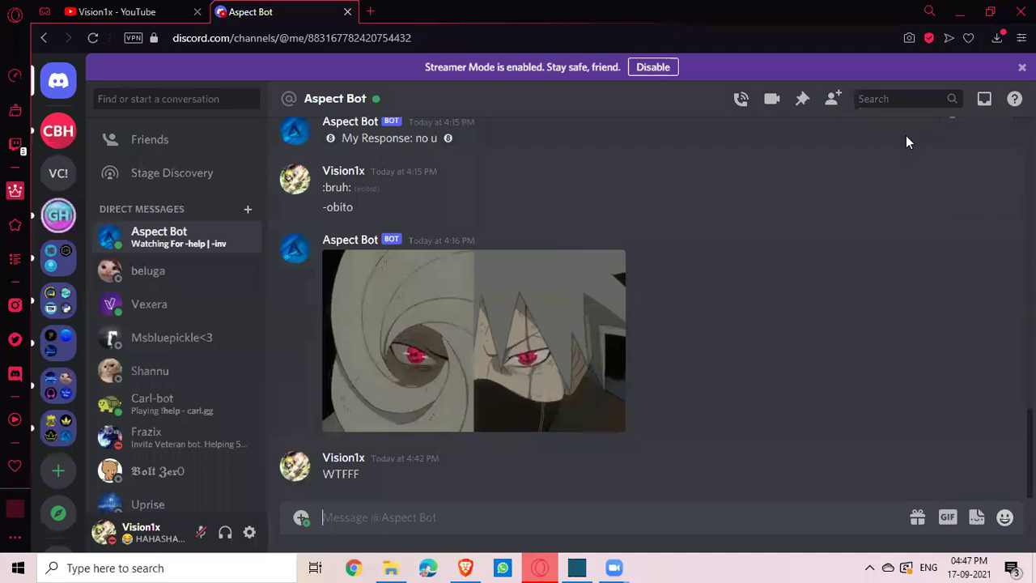
click(909, 38)
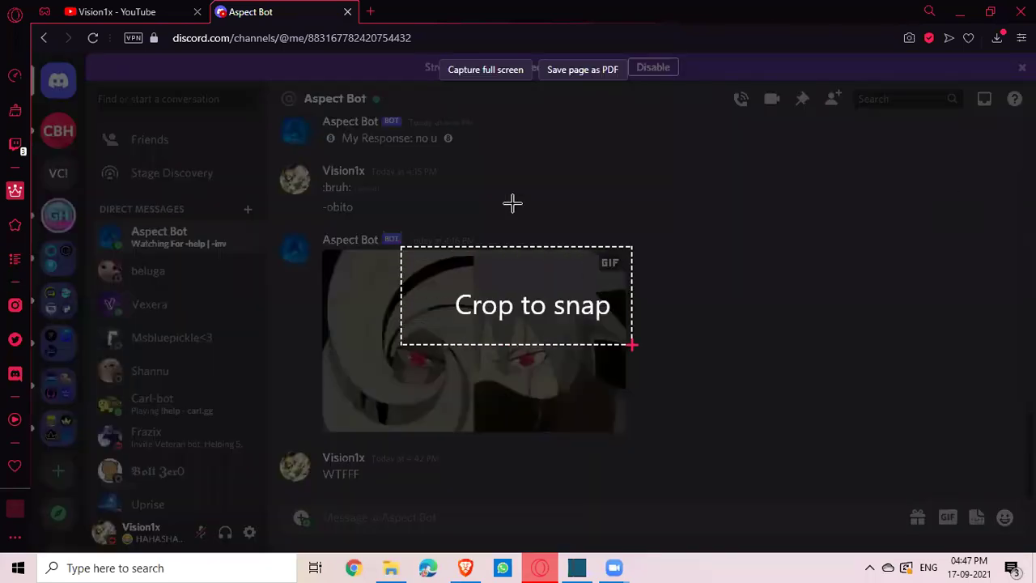
drag(631, 190, 272, 110)
drag(453, 190, 453, 196)
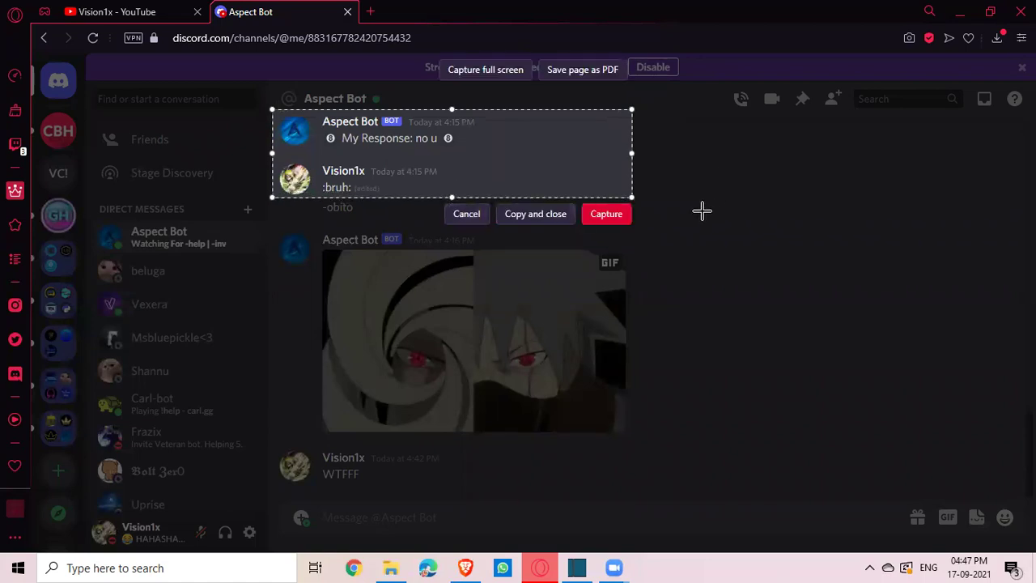
click(606, 214)
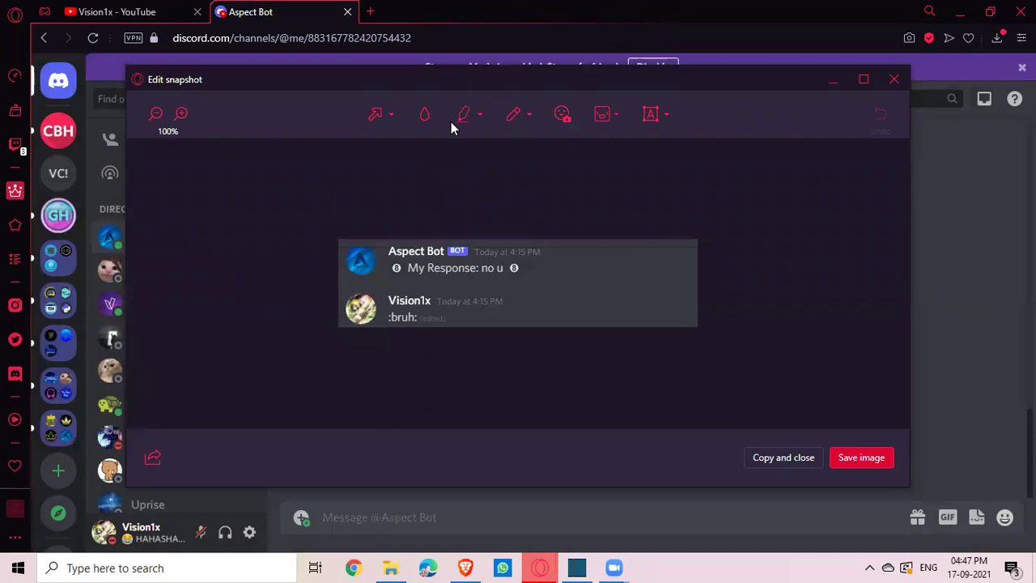
Step: Save the snapshot as a PNG in Downloads and drop it onto V1 as the third clip
click(882, 461)
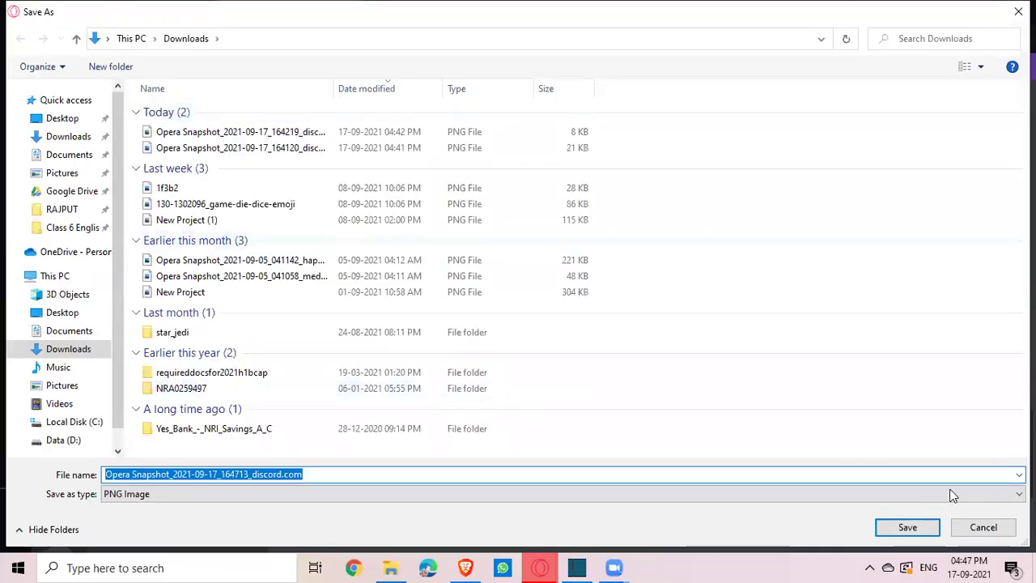
key(Escape)
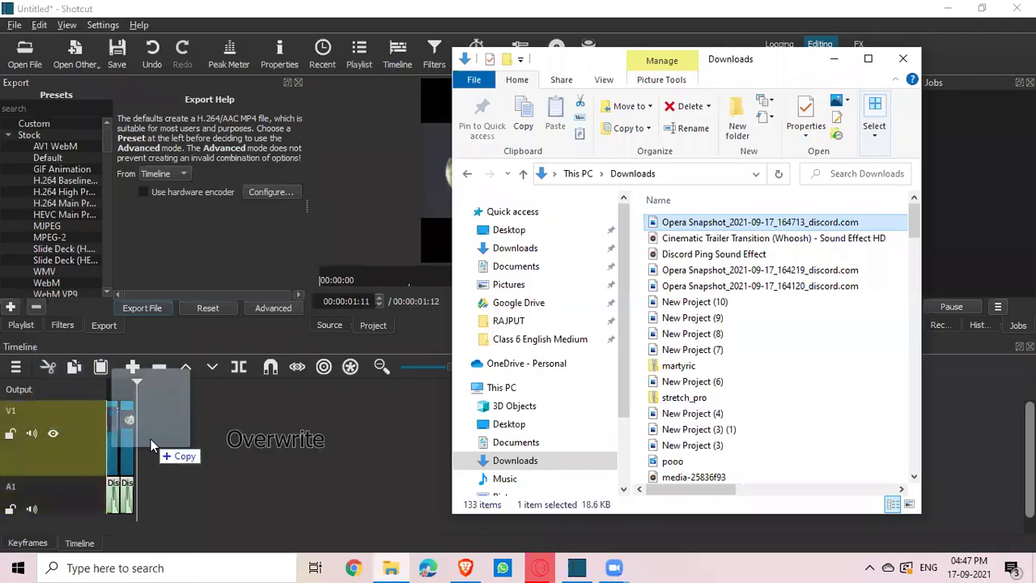
drag(150, 439, 150, 439)
Step: Trim the third snapshot to a short sliver and paste a third ping beneath it on A1
click(833, 58)
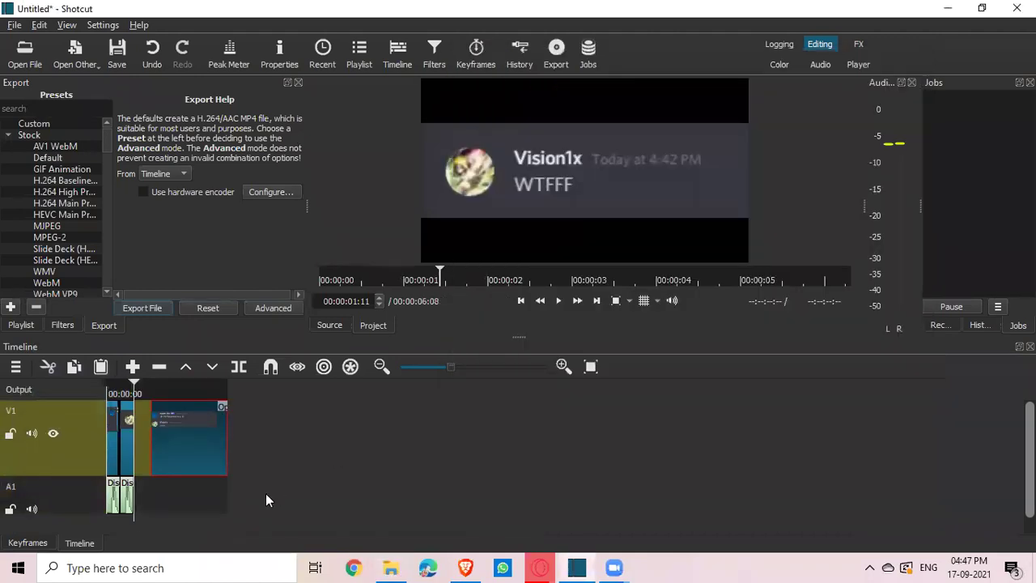
drag(224, 432, 131, 466)
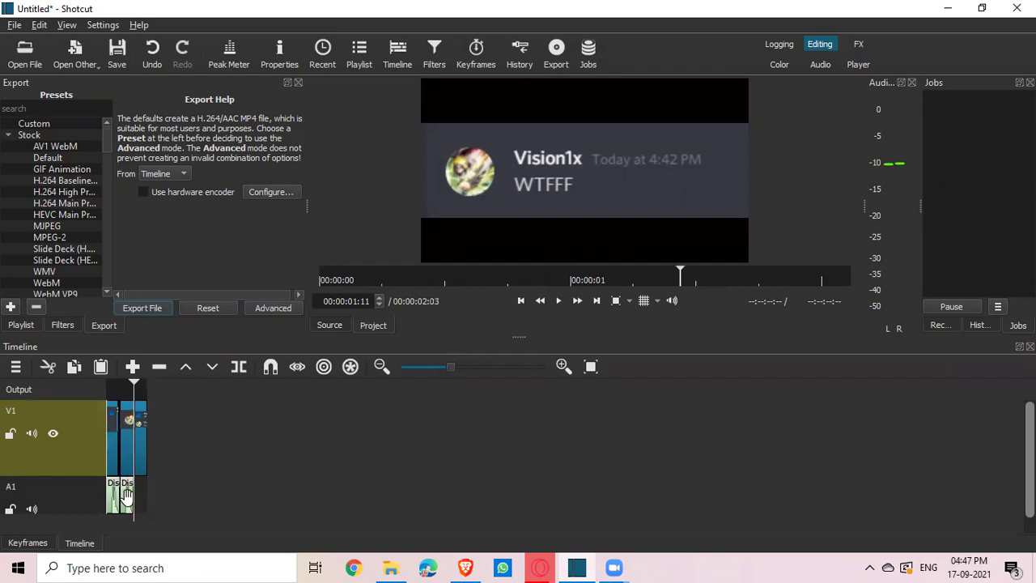
click(124, 487)
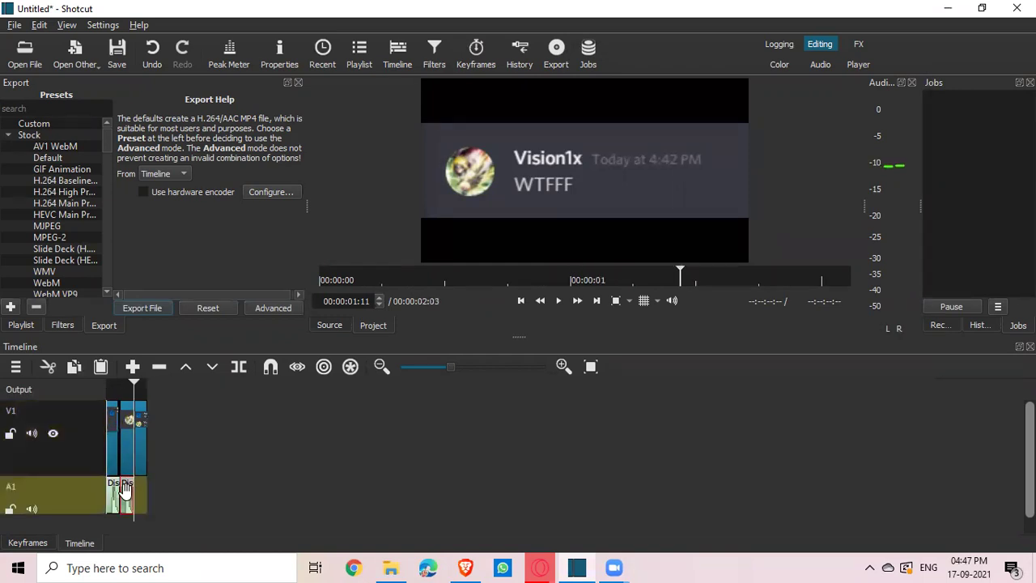
key(ctrl+v)
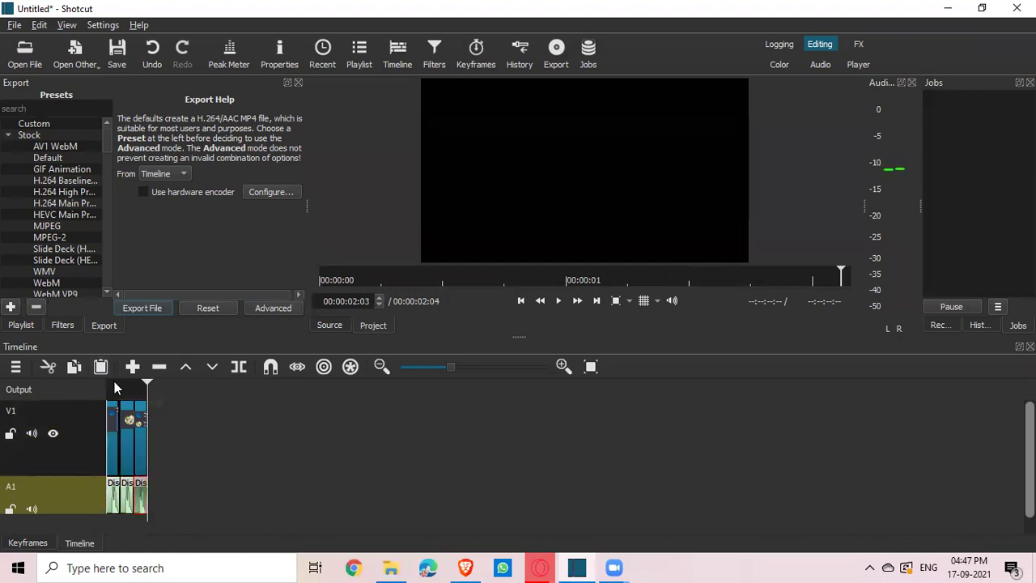
drag(126, 392, 68, 378)
click(391, 567)
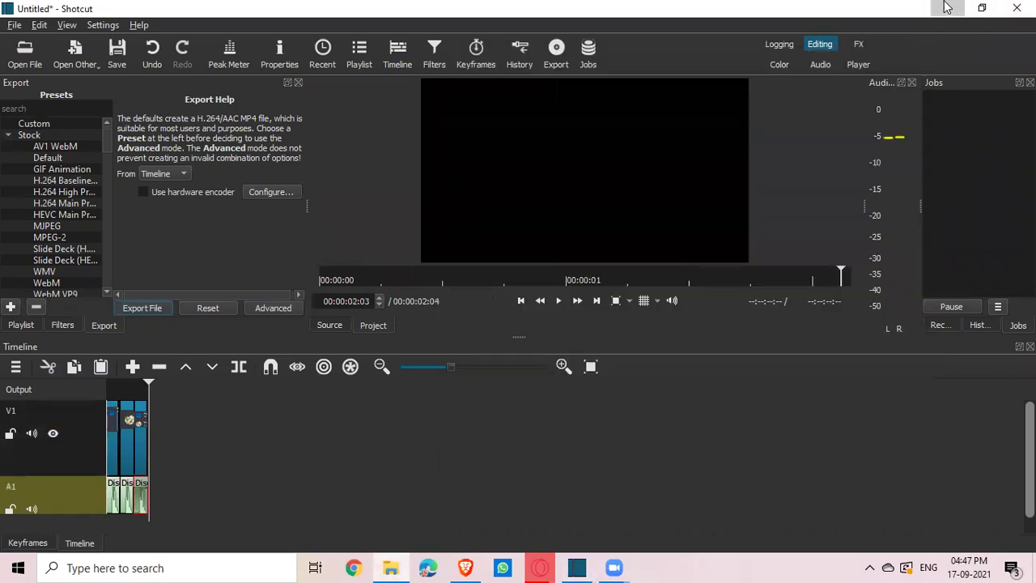
Step: Minimize Shotcut and Explorer and scroll Discord up to the Aspect Bot GIF message
click(947, 8)
click(833, 59)
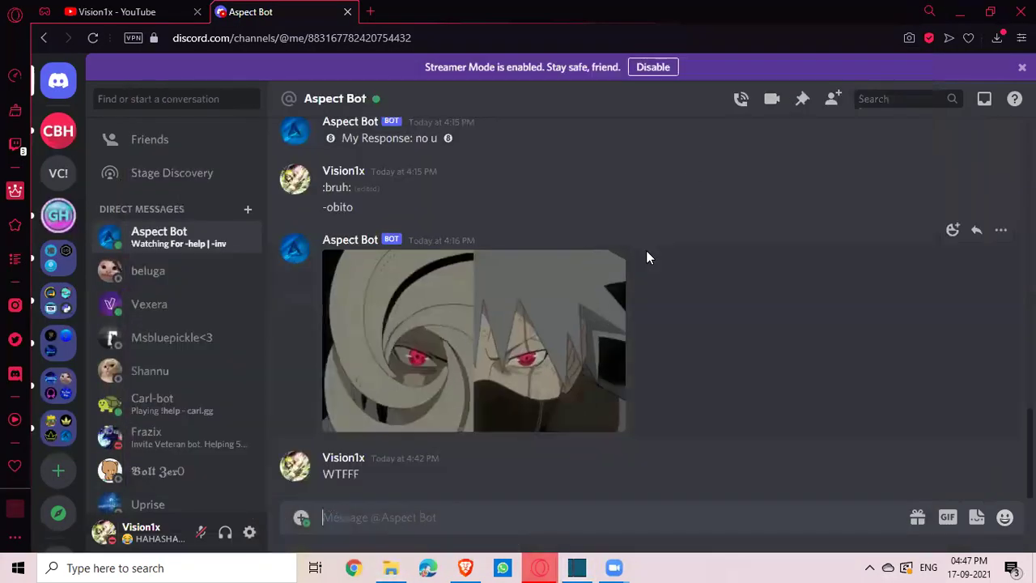
scroll(689, 262, up, 4)
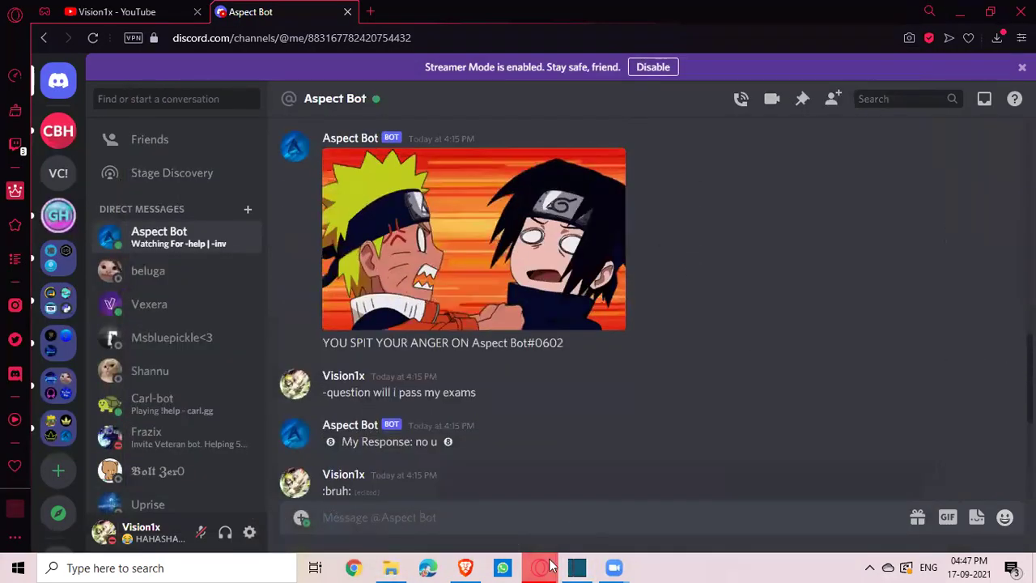
scroll(751, 351, up, 1)
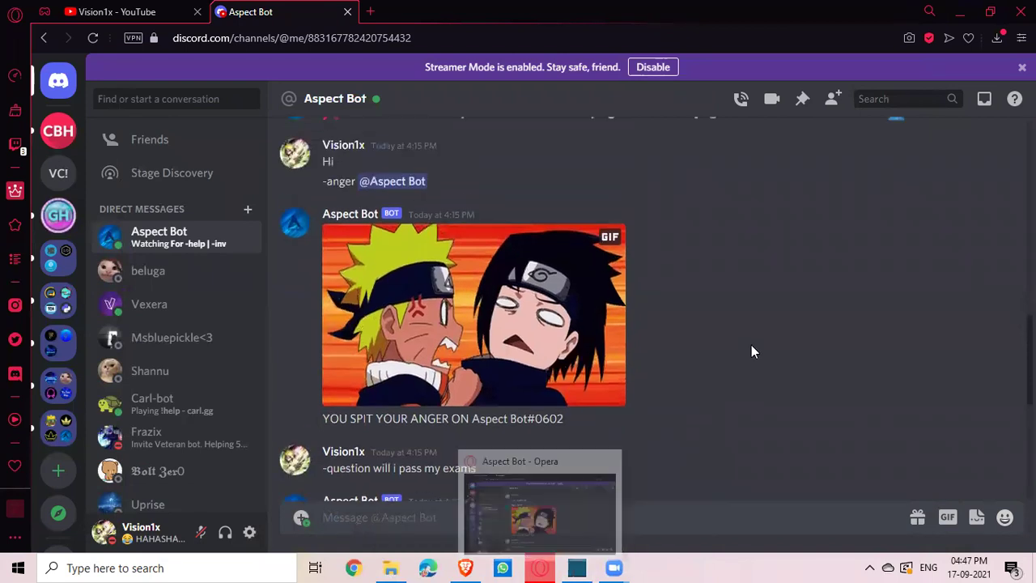
Step: Snapshot the anger GIF message and save it as Opera Snapshot_2021-09-17_164802_discord.com
click(909, 37)
drag(267, 196, 406, 304)
drag(508, 379, 677, 433)
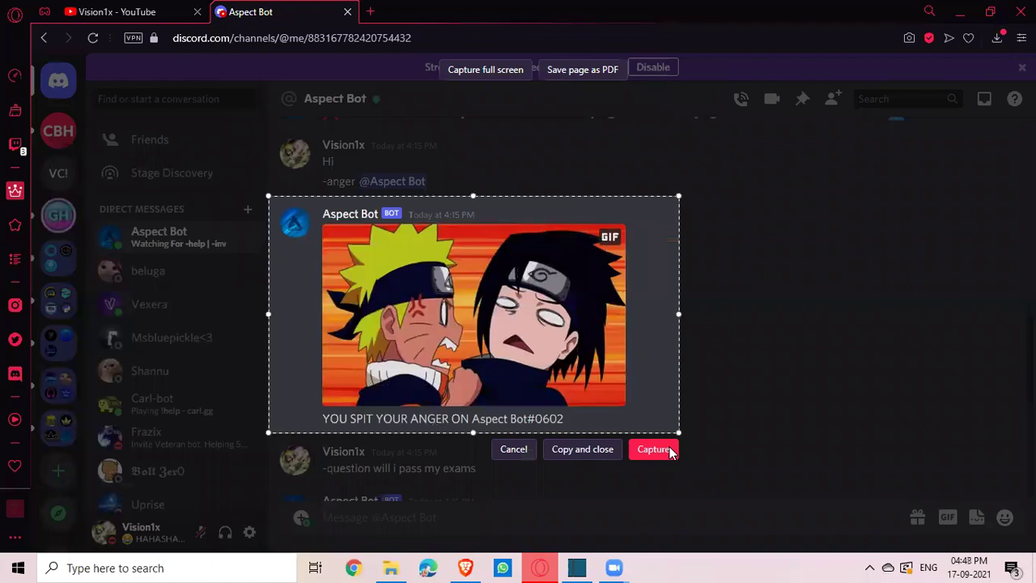
click(653, 449)
click(888, 459)
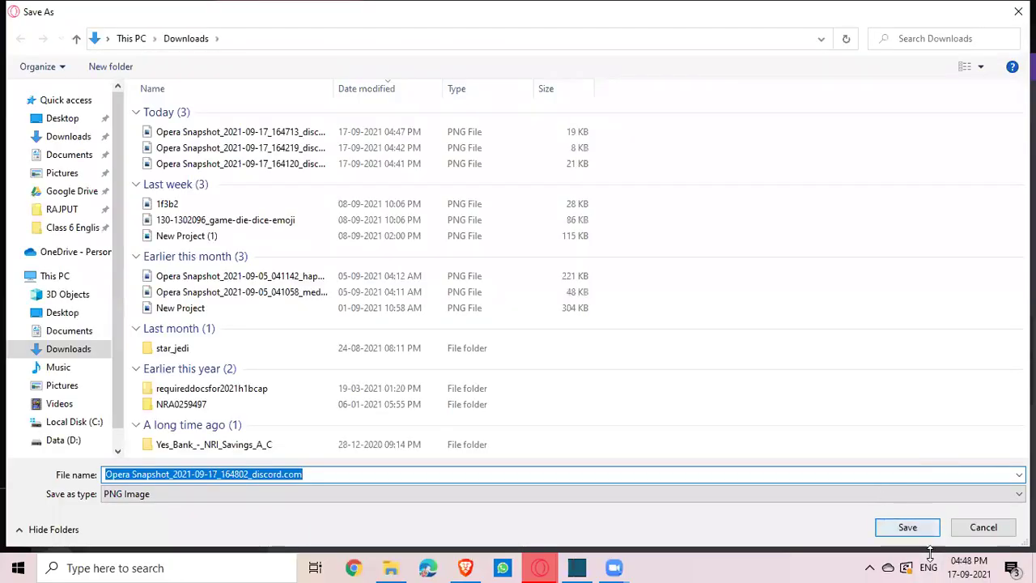
click(907, 526)
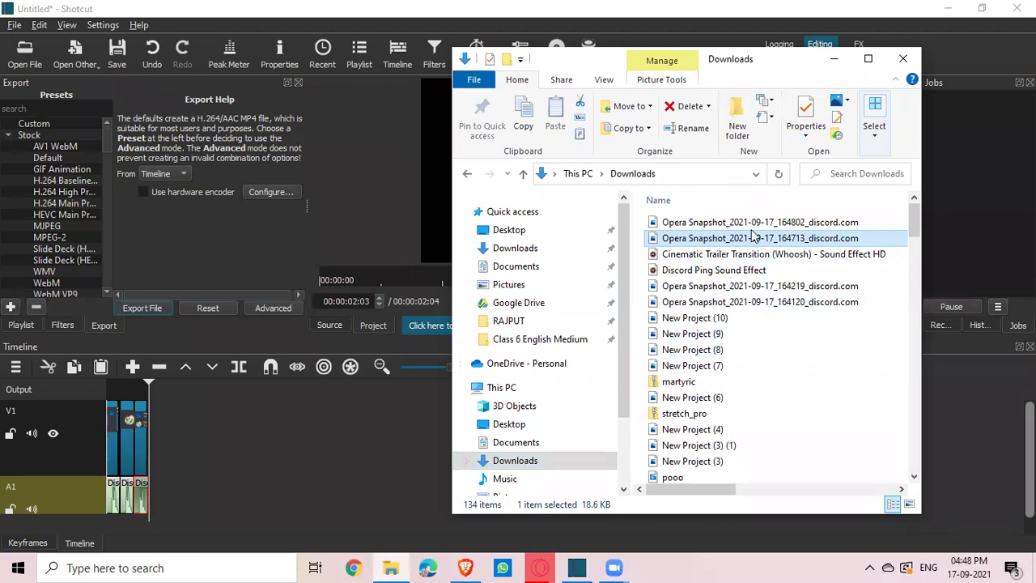
Step: Add the anger GIF snapshot as the fourth V1 clip, extending the timeline to 00:00:06:16
mouse_move(769, 222)
mouse_down()
mouse_move(778, 214)
mouse_move(257, 458)
mouse_move(152, 442)
mouse_up()
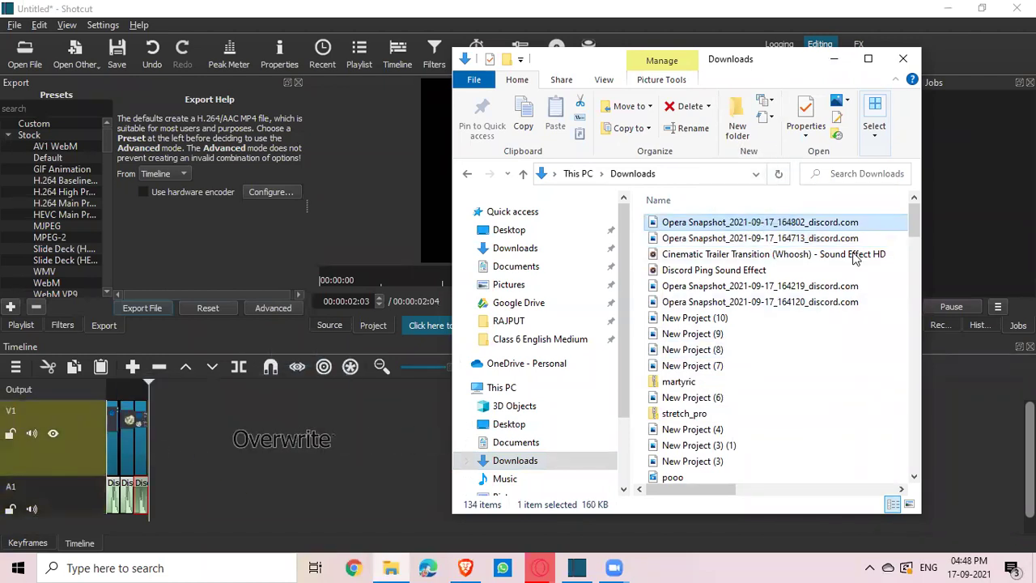
click(833, 58)
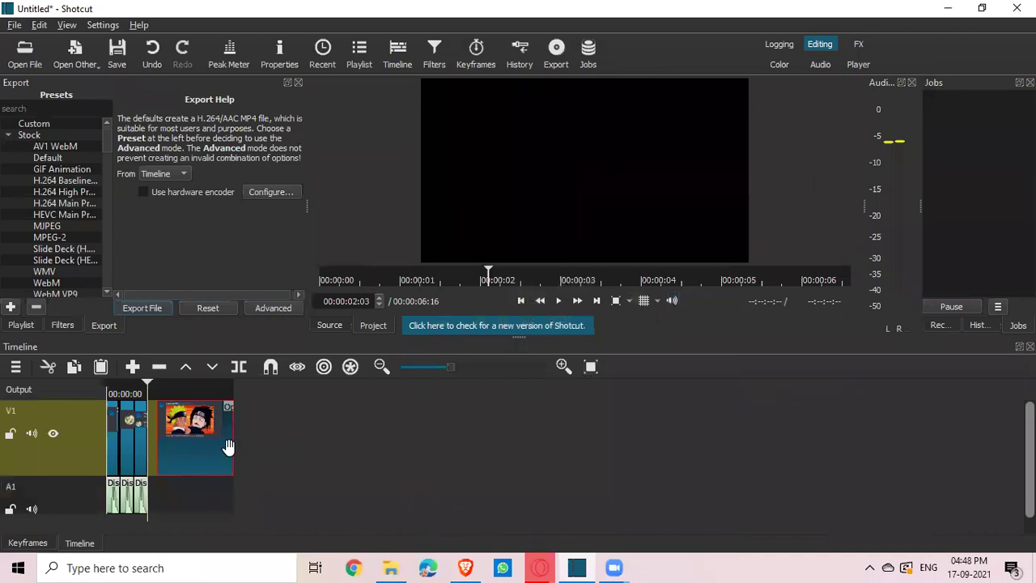
Step: Trim the anger GIF clip short, undo the stray V1 paste, and paste a fourth ping on A1
drag(234, 444, 146, 439)
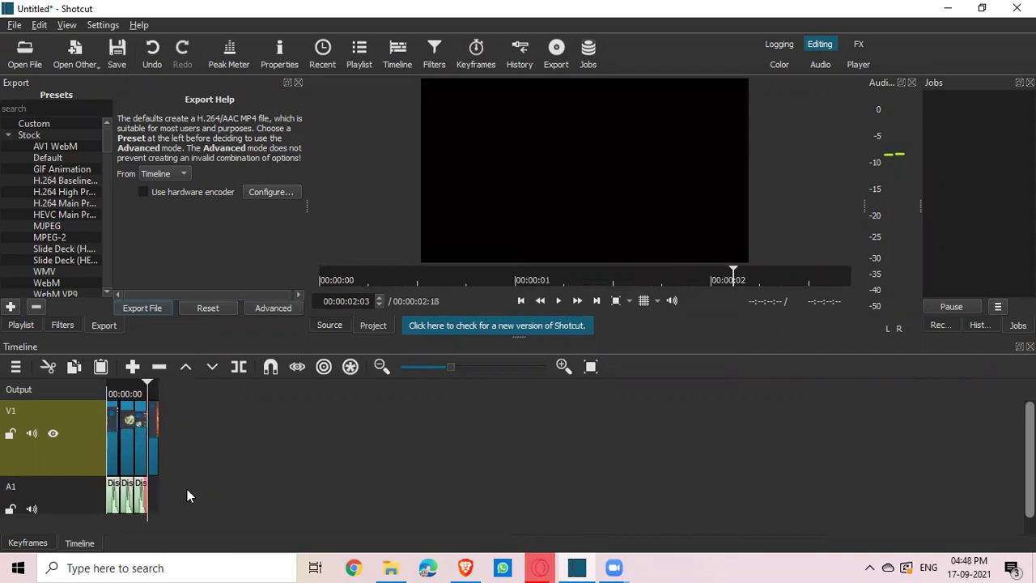
key(ctrl+v)
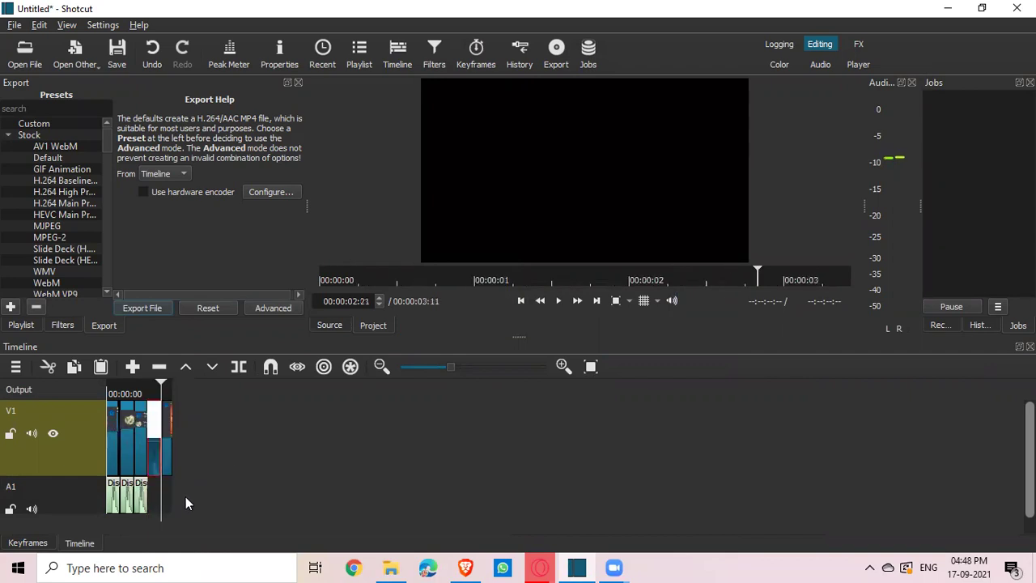
click(152, 53)
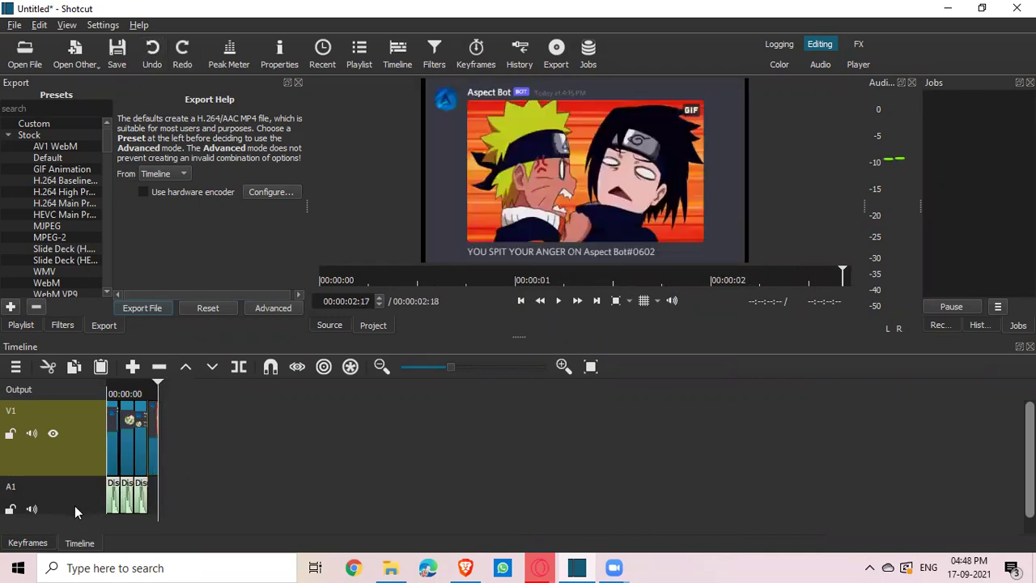
click(75, 482)
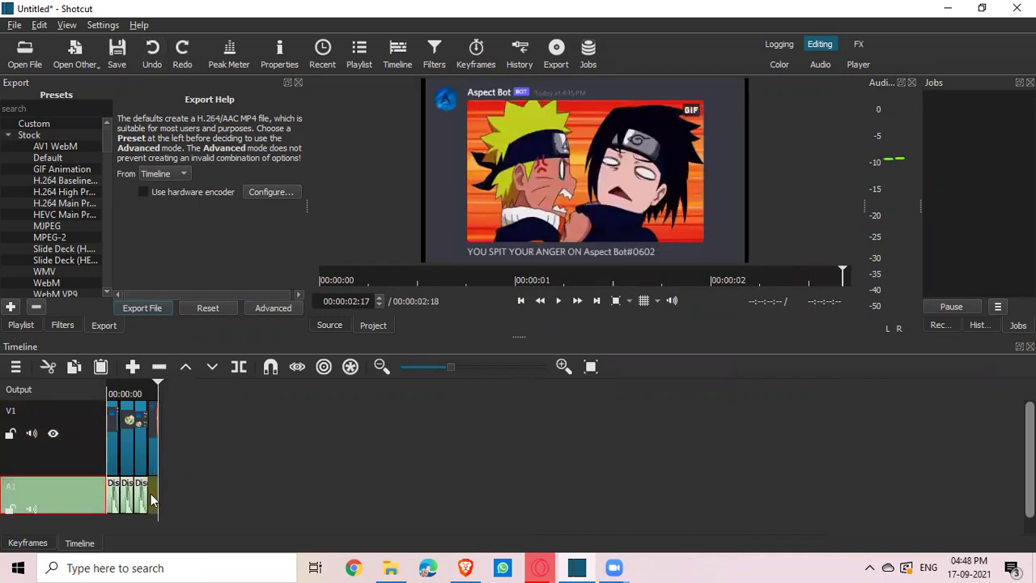
key(ctrl+v)
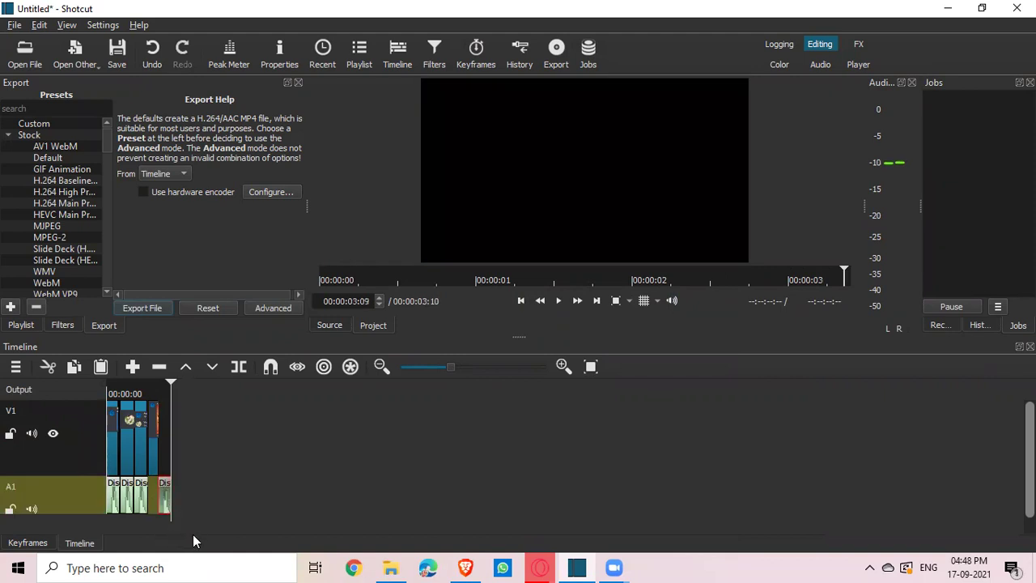
Step: Open the last A1 clip's menu and browse the Filters, Playlist and Export panels
right_click(163, 498)
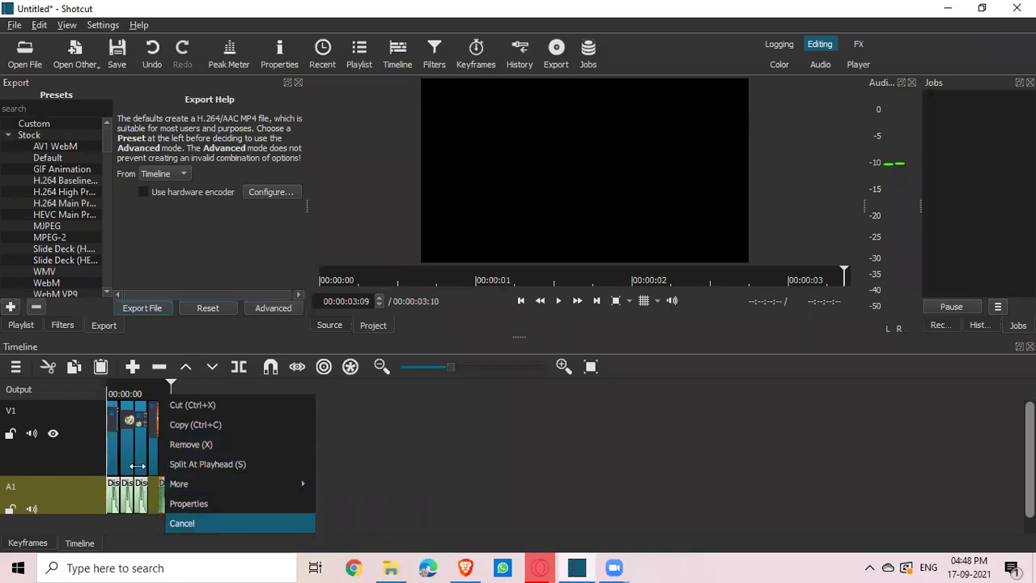
click(64, 329)
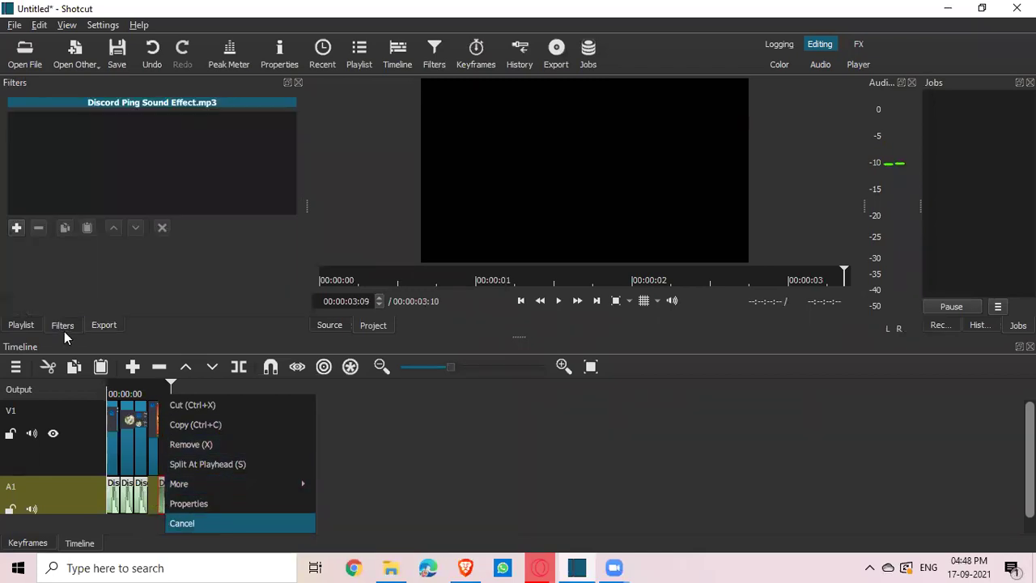
click(140, 490)
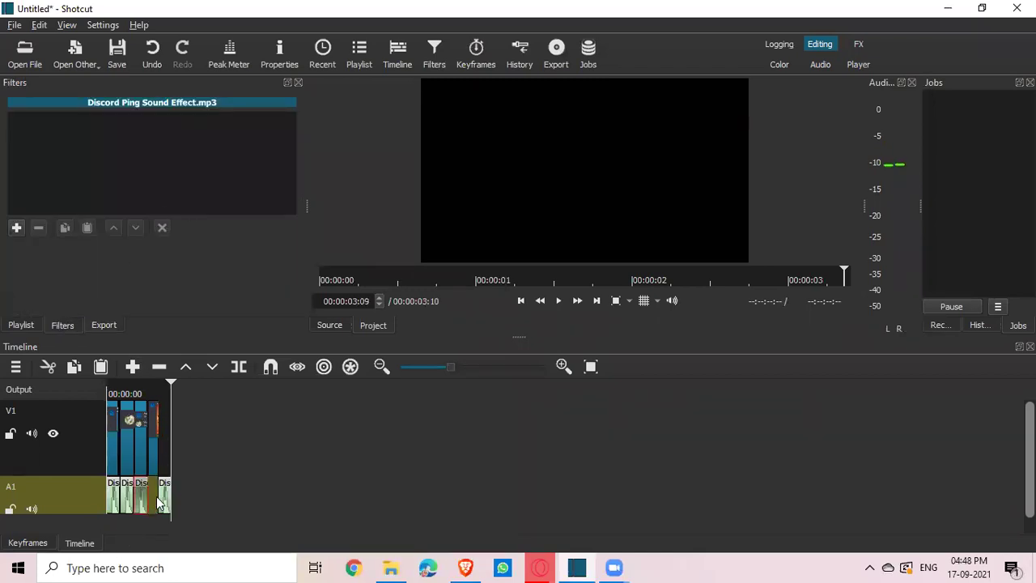
click(20, 232)
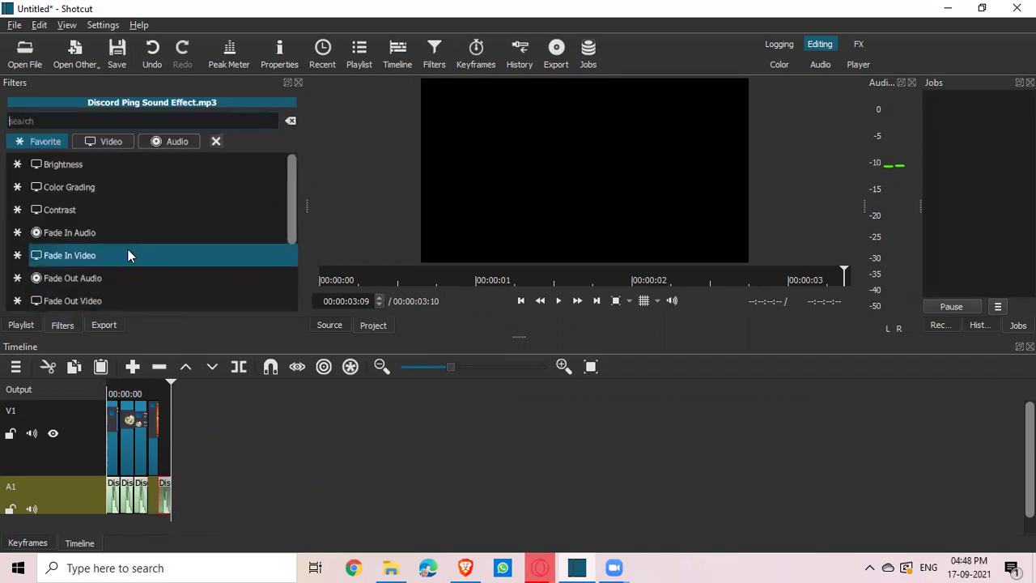
click(21, 326)
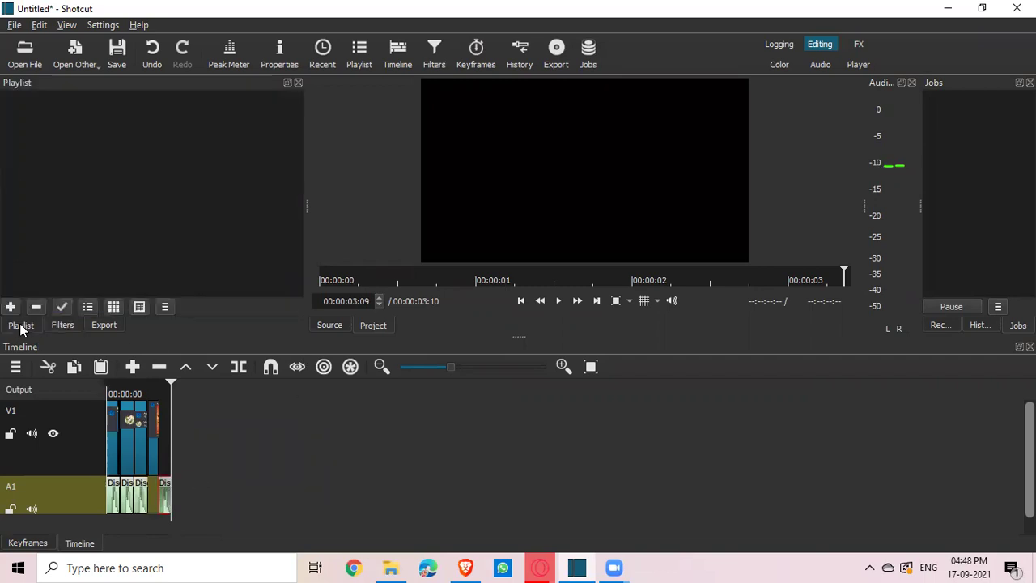
click(91, 326)
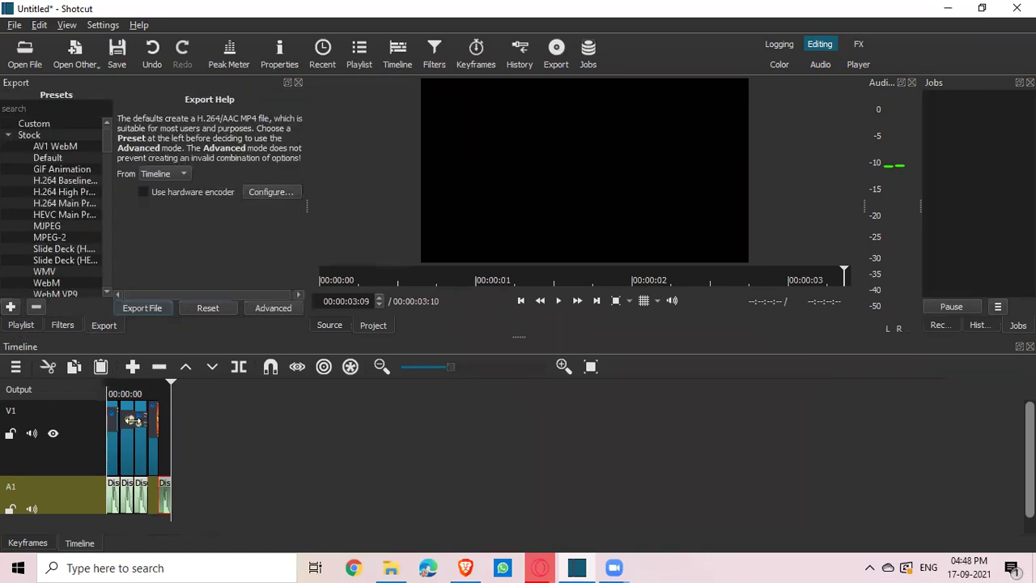
Step: Set the fourth ping's speed to 1.3 in Properties and trim it to end with the video
right_click(164, 489)
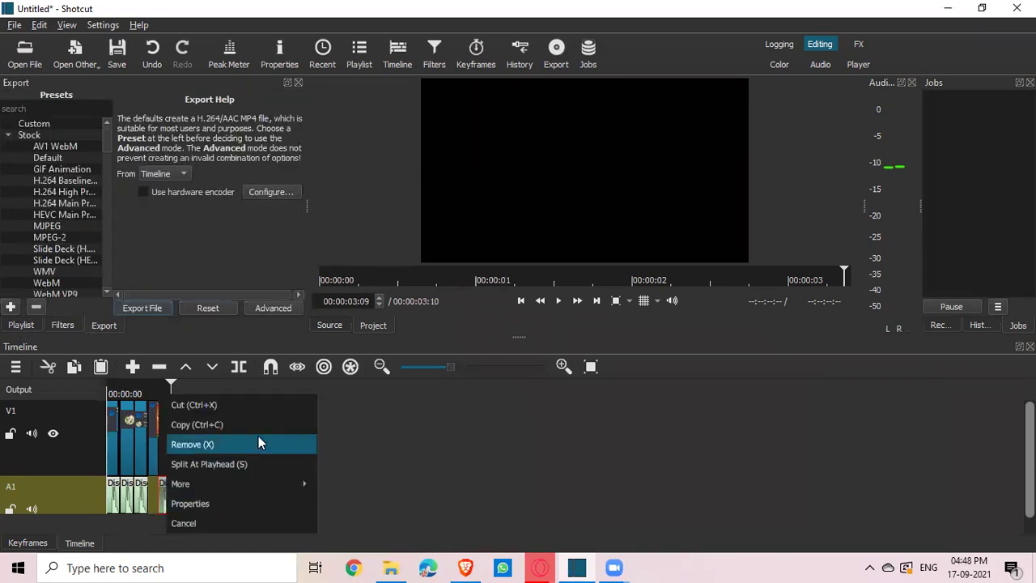
click(227, 503)
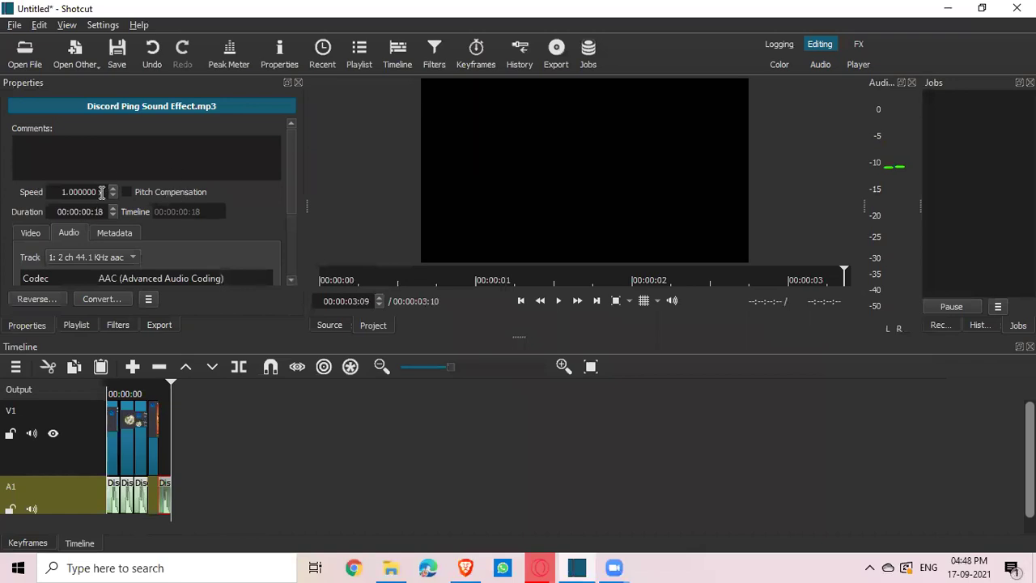
drag(102, 192, 3, 192)
key(Return)
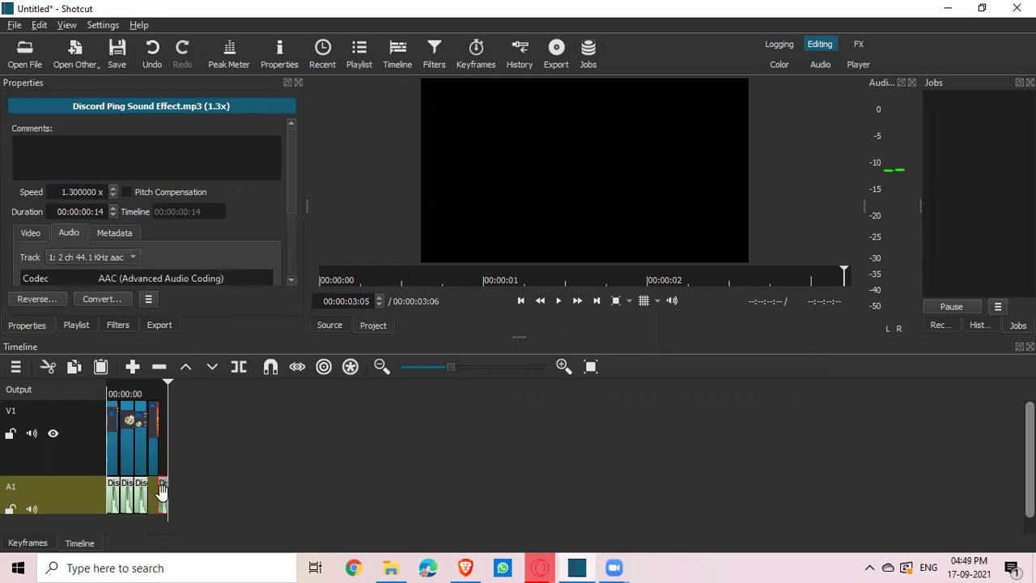
mouse_move(163, 489)
mouse_down()
mouse_move(140, 491)
mouse_move(154, 491)
mouse_up()
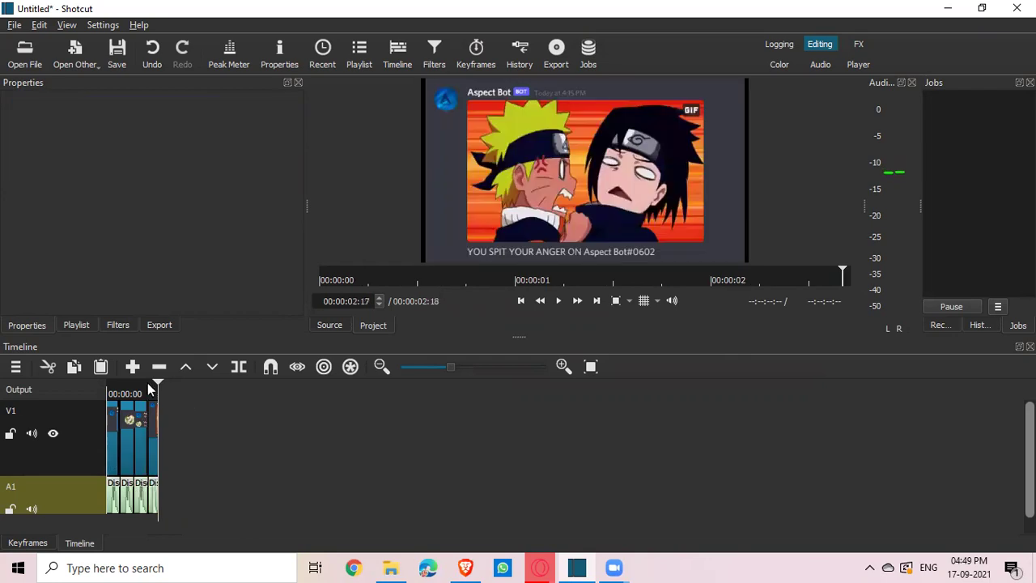
click(131, 388)
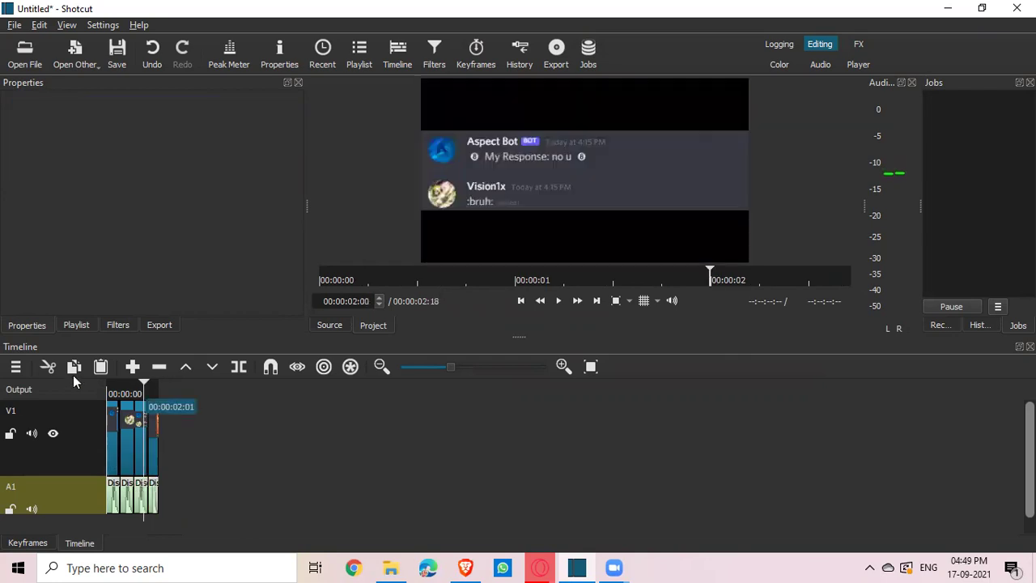
click(112, 389)
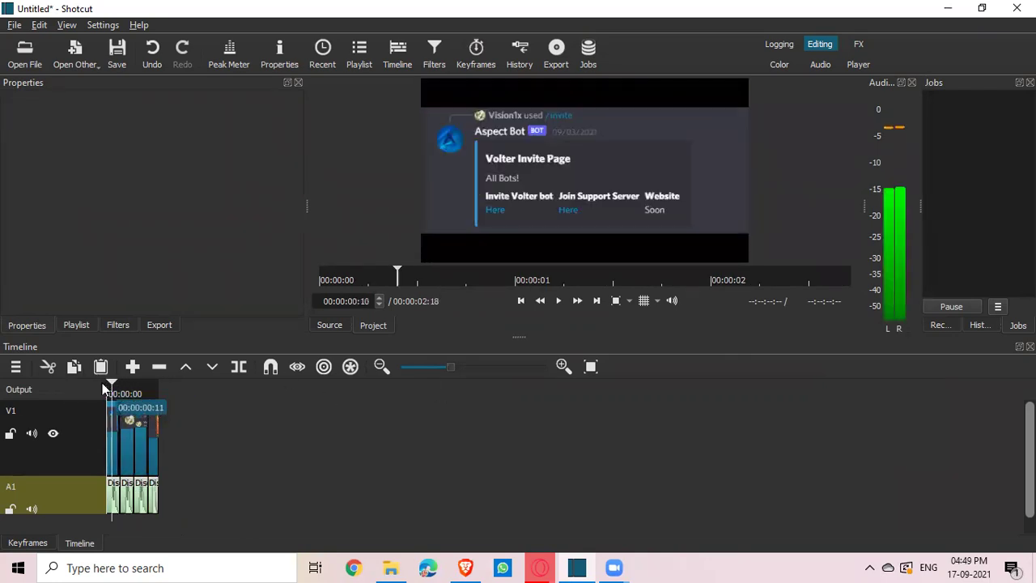
click(559, 300)
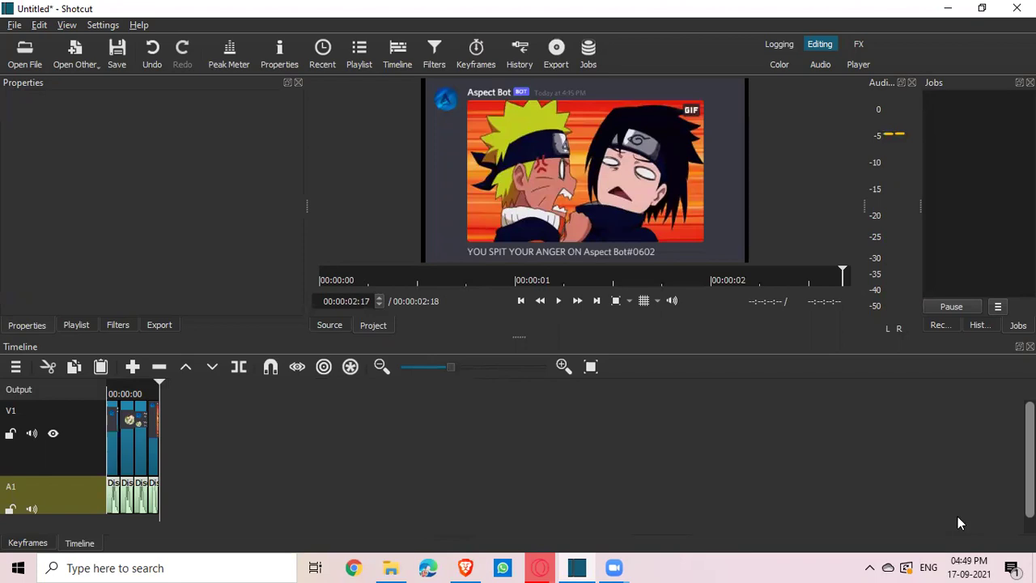
Step: Switch to Opera and show the YouTube channel home page, leaving no text selected
click(538, 567)
click(121, 11)
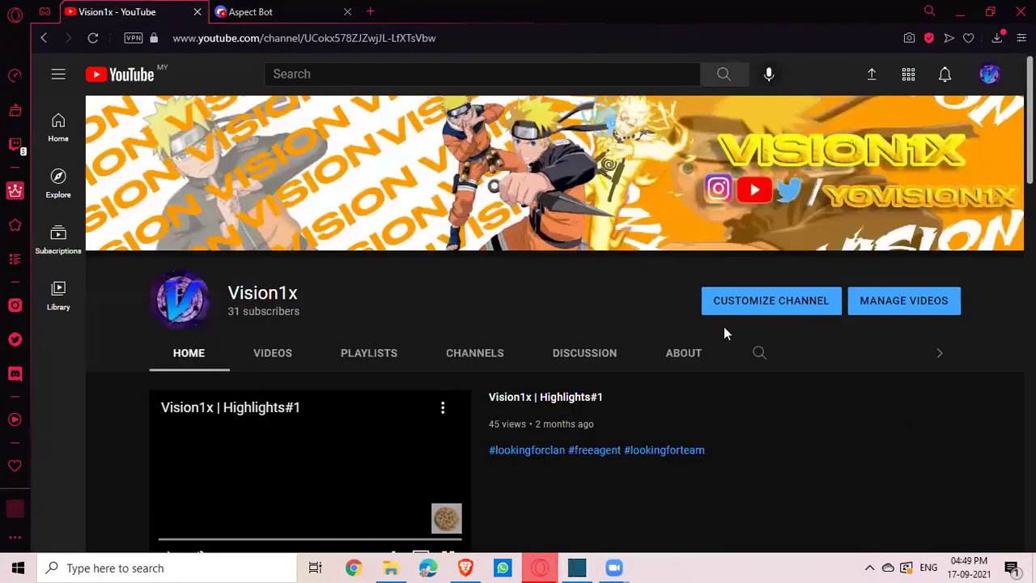
drag(328, 317, 229, 315)
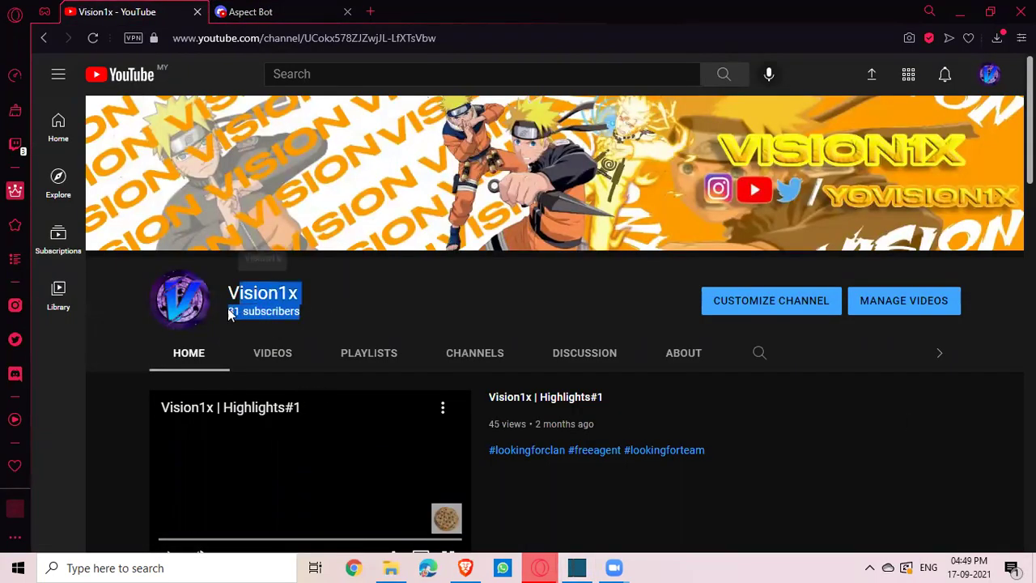
click(229, 316)
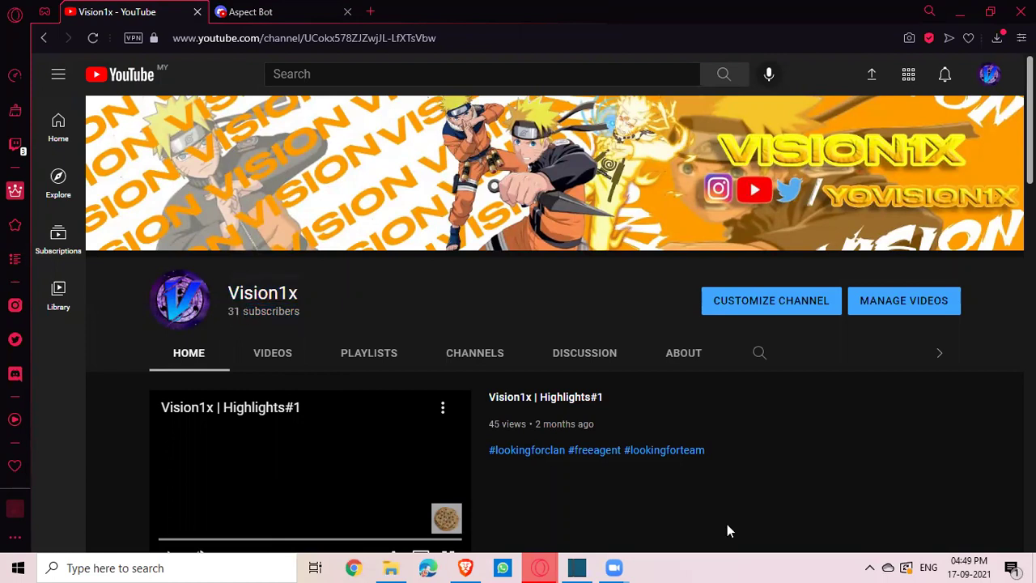